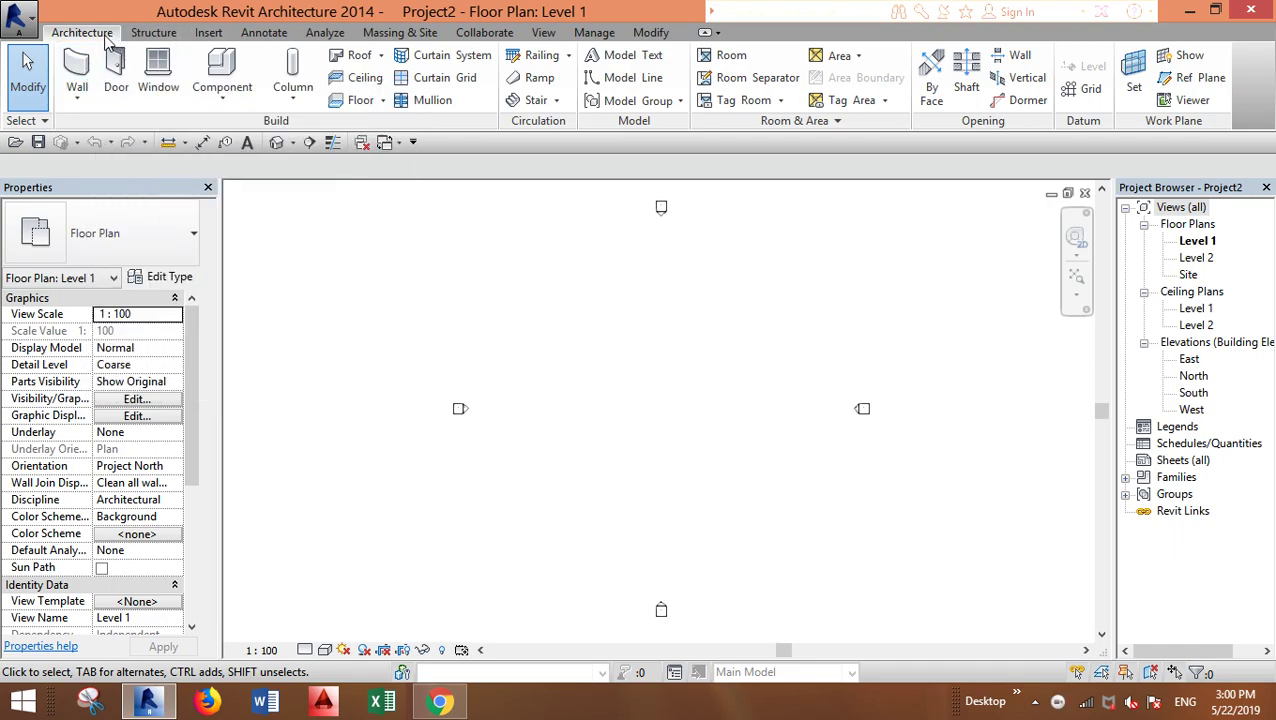
# - Draw a 22000 mm horizontal Generic - 200mm wall on Level 1 and select it
pyautogui.click(76, 72)
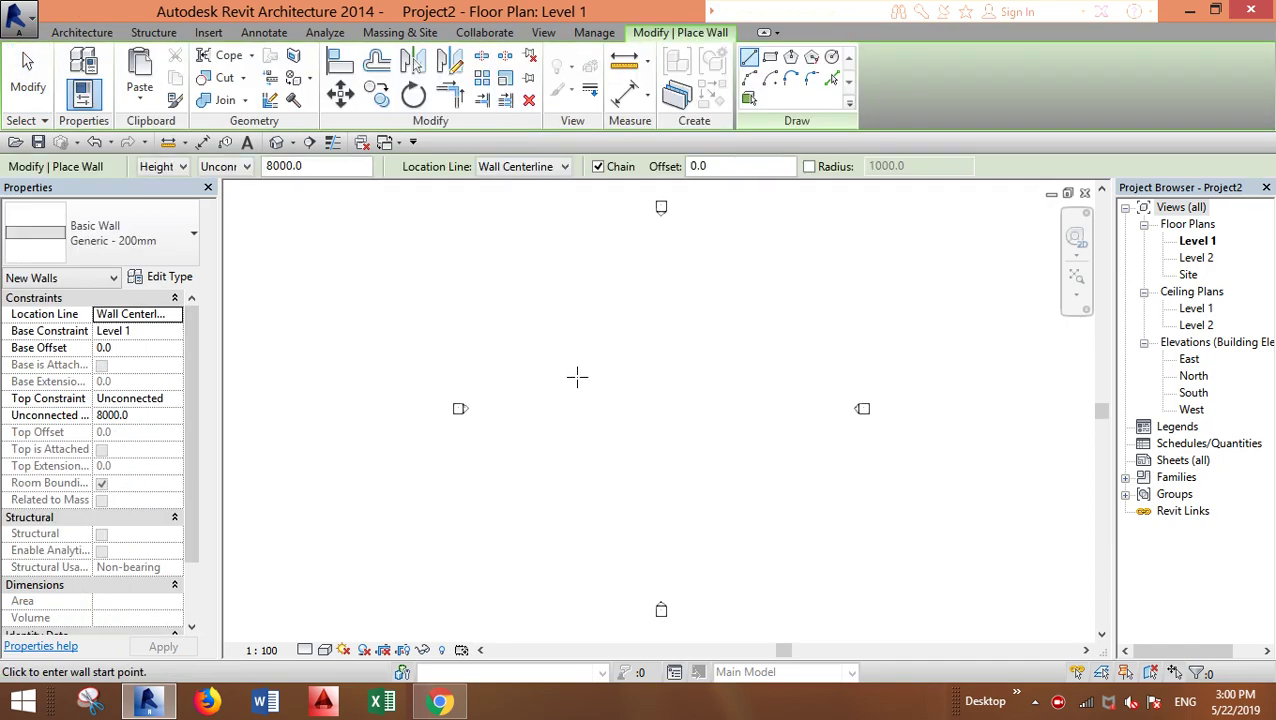
pyautogui.click(553, 378)
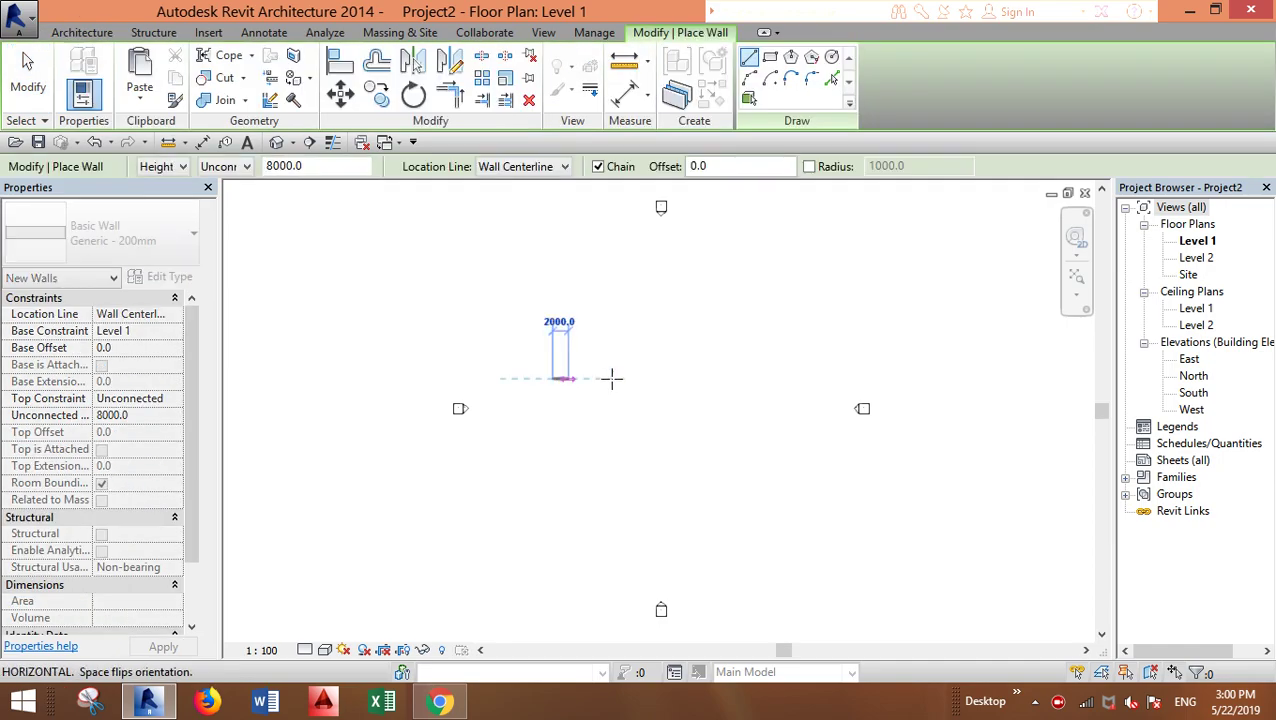
pyautogui.click(727, 377)
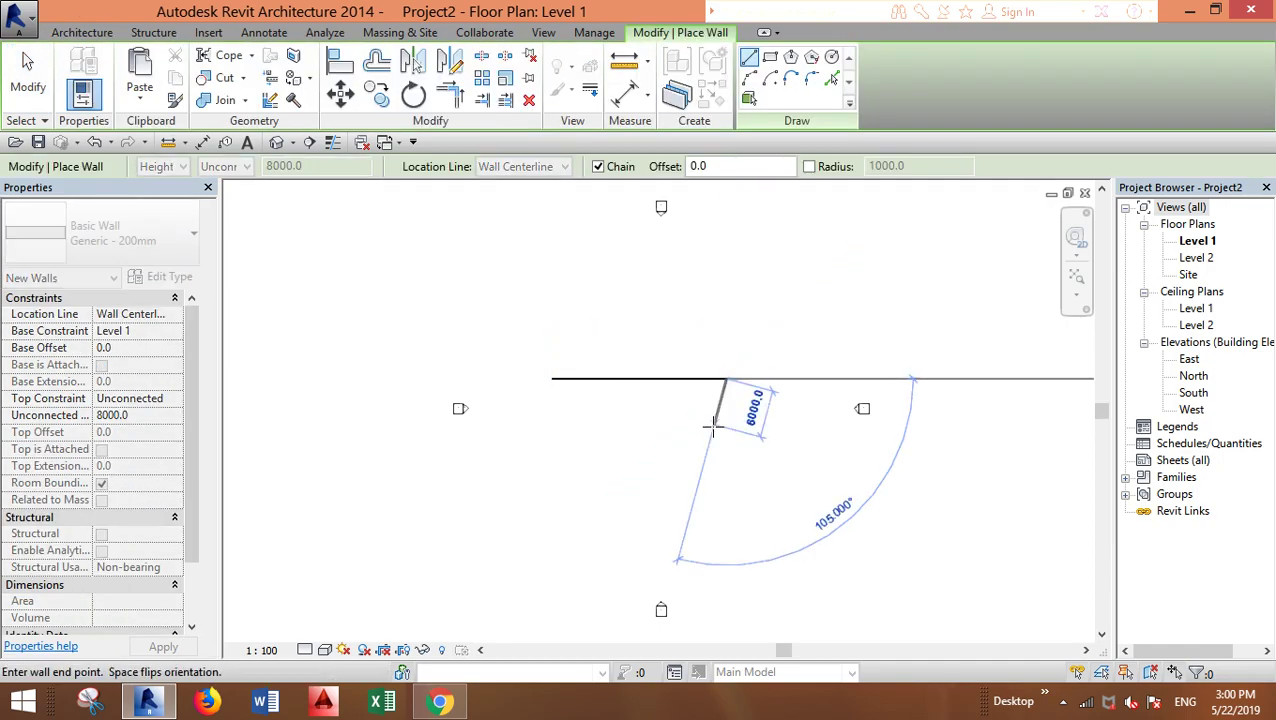
pyautogui.press('Escape')
pyautogui.press('Escape')
pyautogui.click(681, 380)
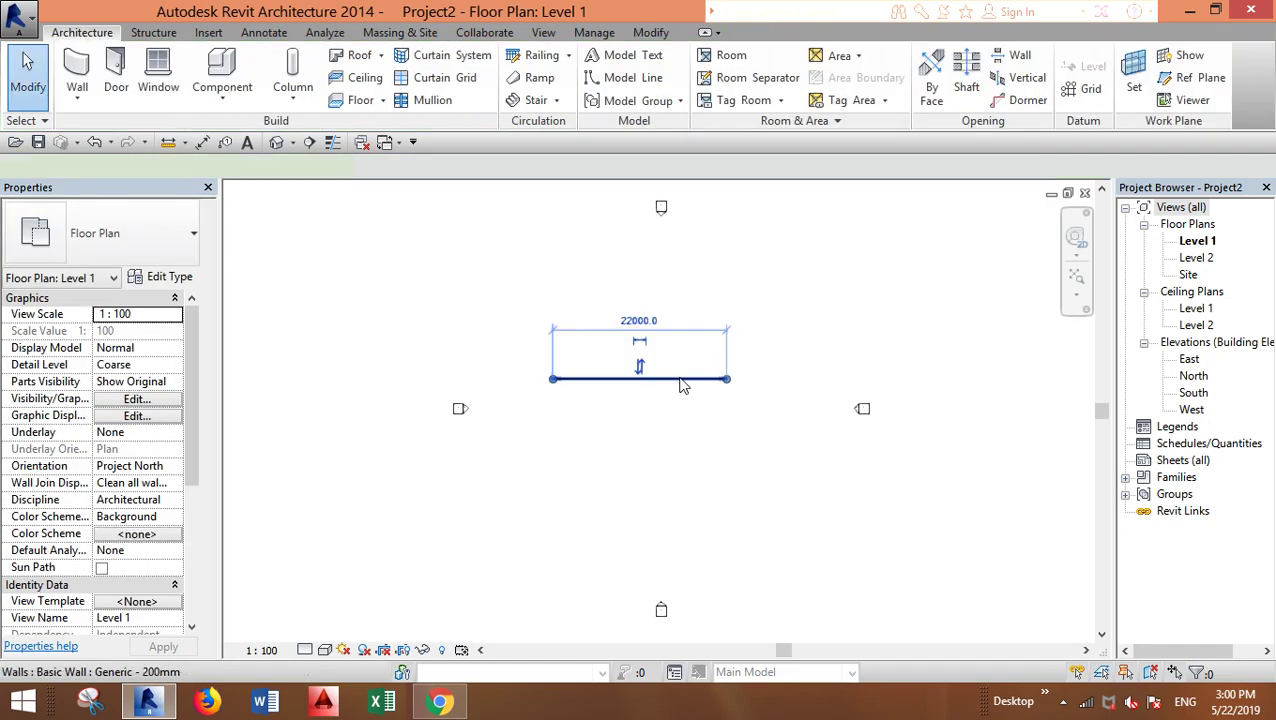
# - In the North elevation, edit the wall's profile and delete its bottom line
pyautogui.doubleClick(1193, 376)
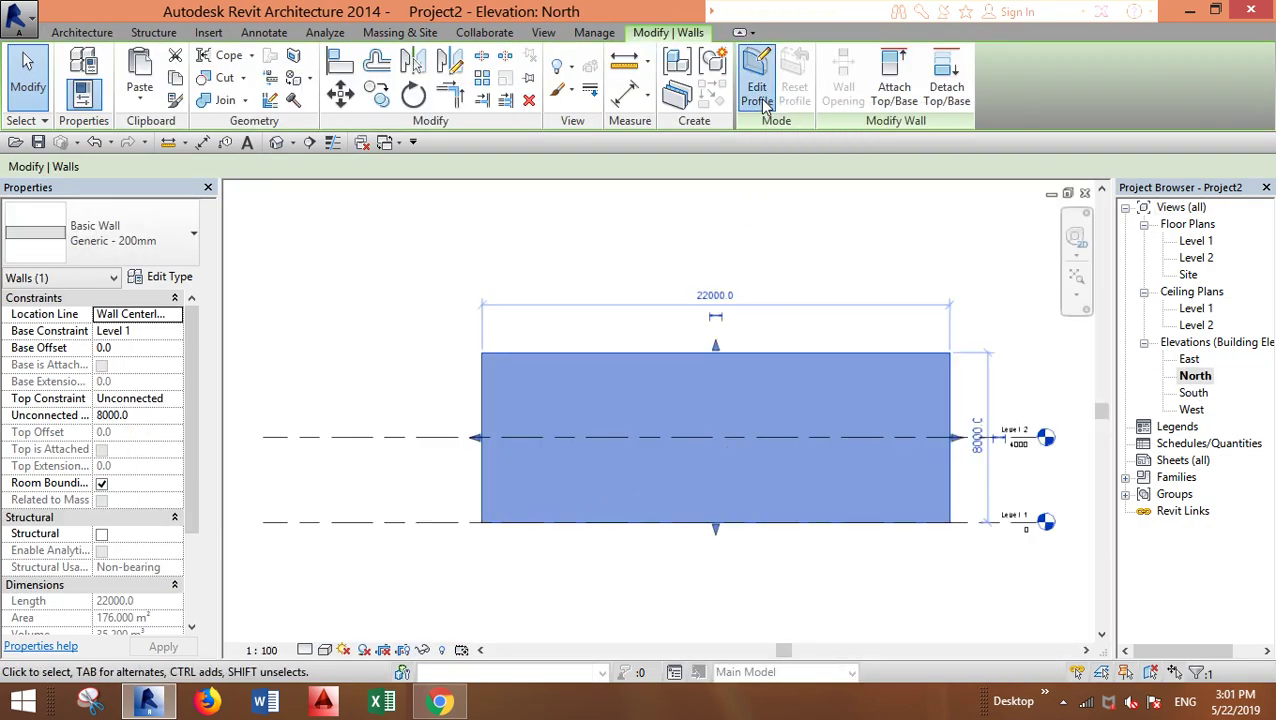
pyautogui.click(758, 94)
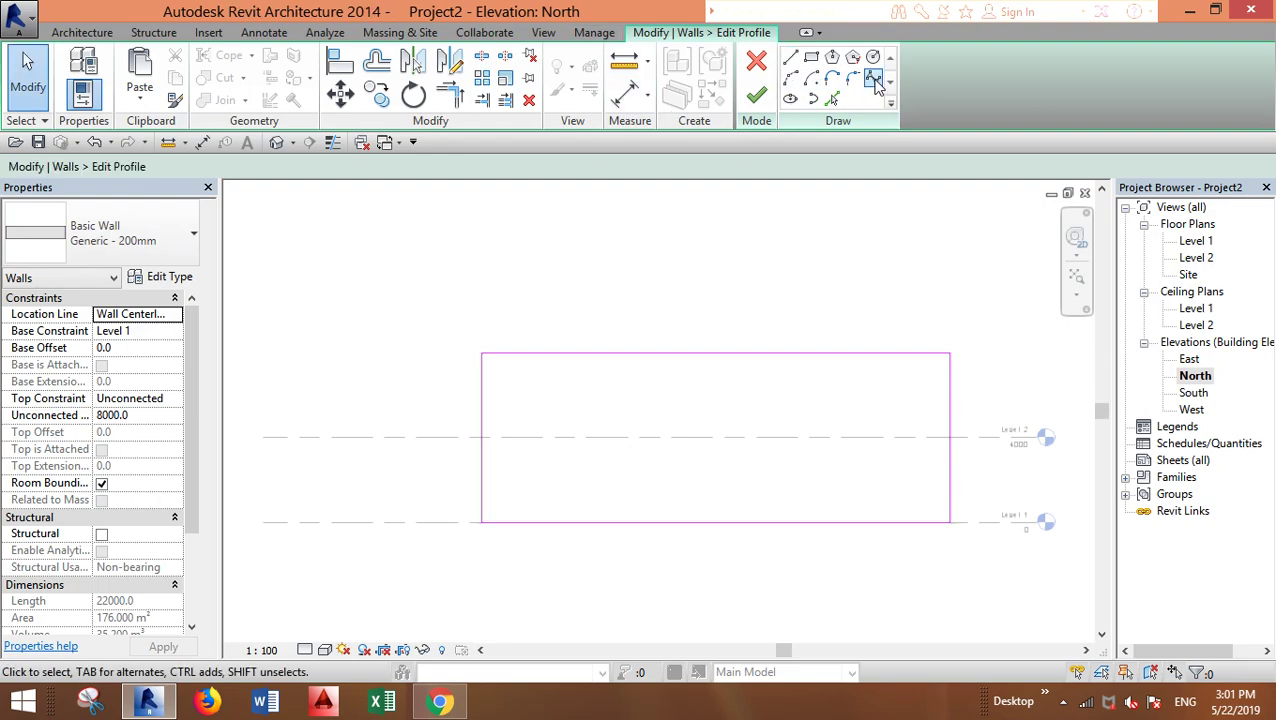
pyautogui.scroll(3, 504, 507)
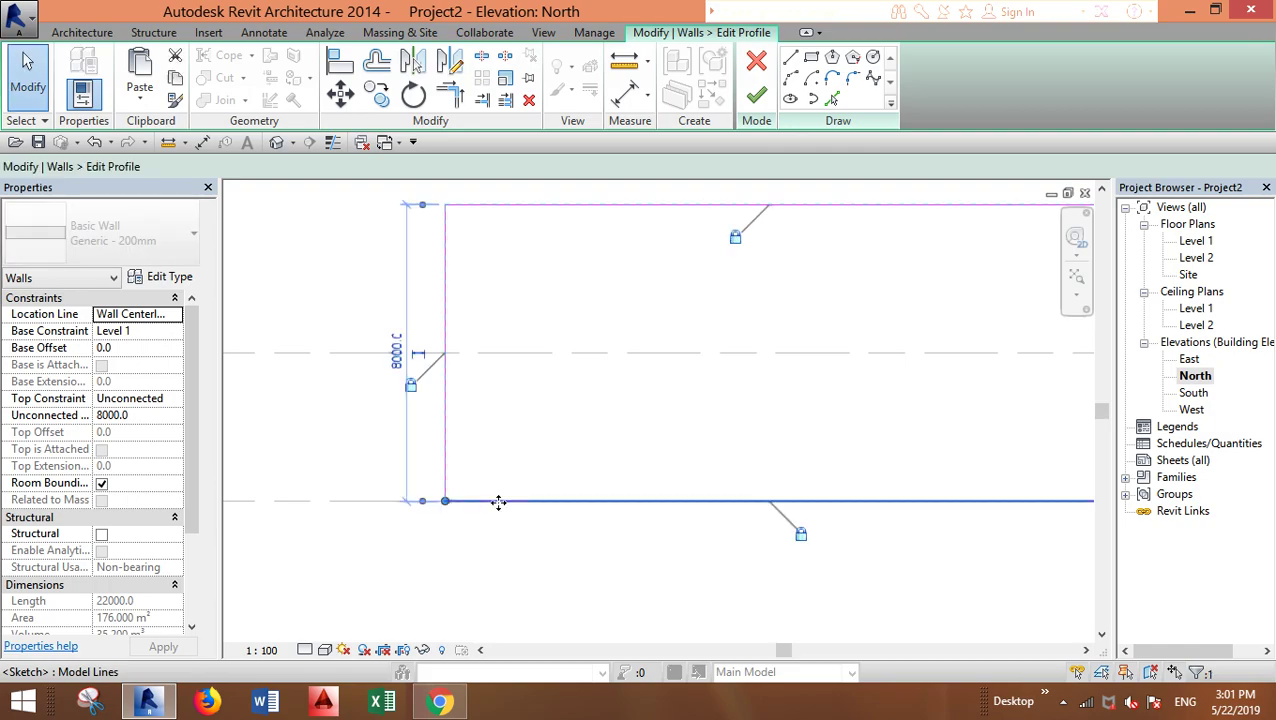
pyautogui.click(498, 502)
pyautogui.press('Delete')
# - Sketch a spline arch from the bottom-left corner up near Level 2 and back down to Level 1
pyautogui.click(873, 78)
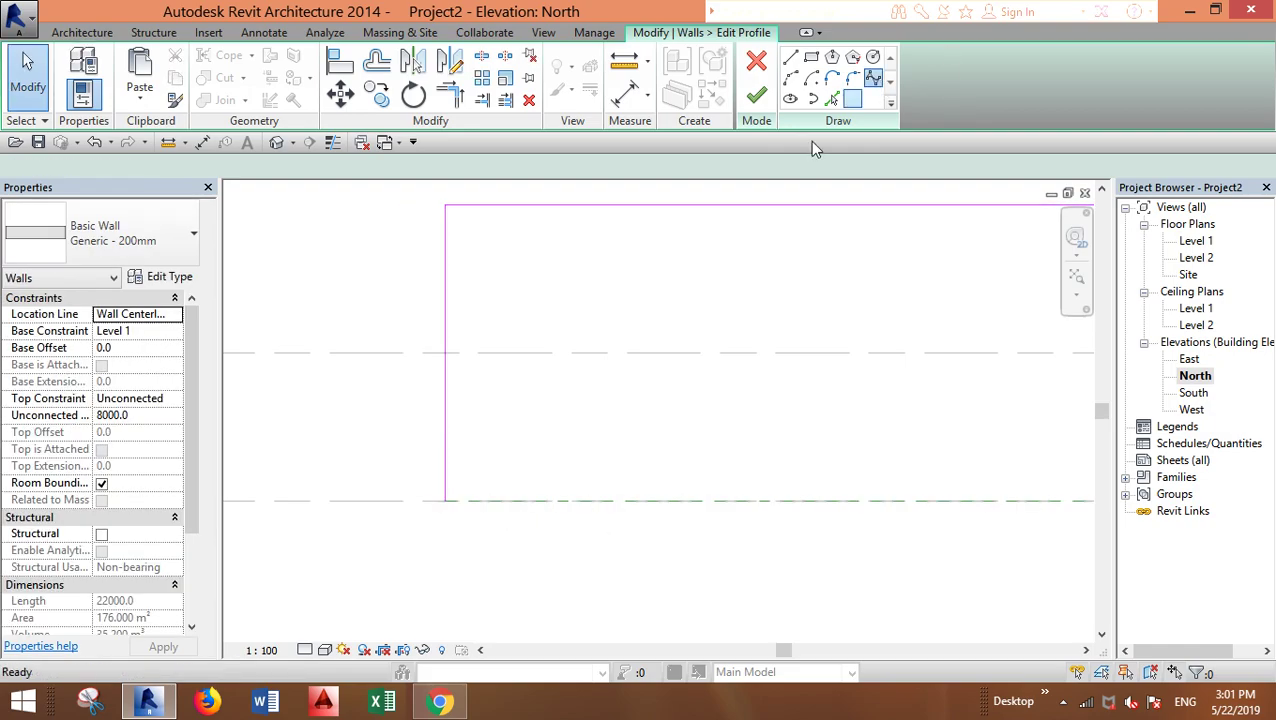
pyautogui.click(445, 501)
pyautogui.click(531, 502)
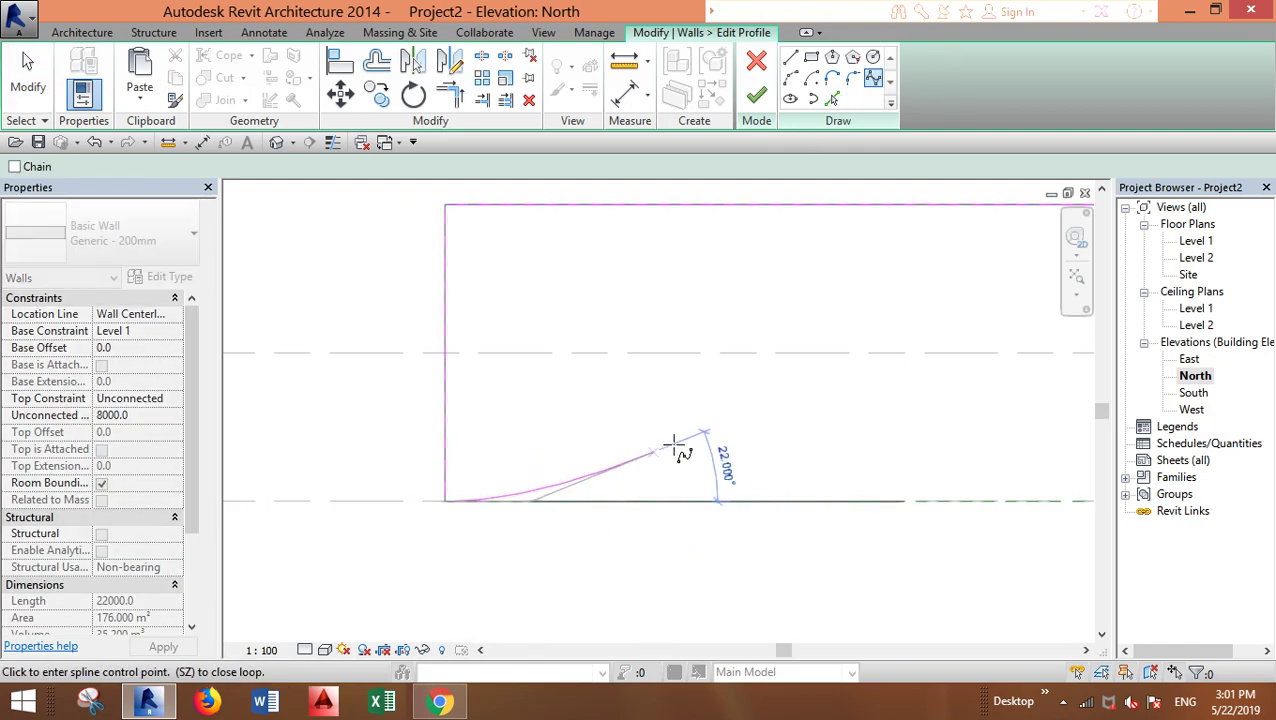
pyautogui.click(640, 459)
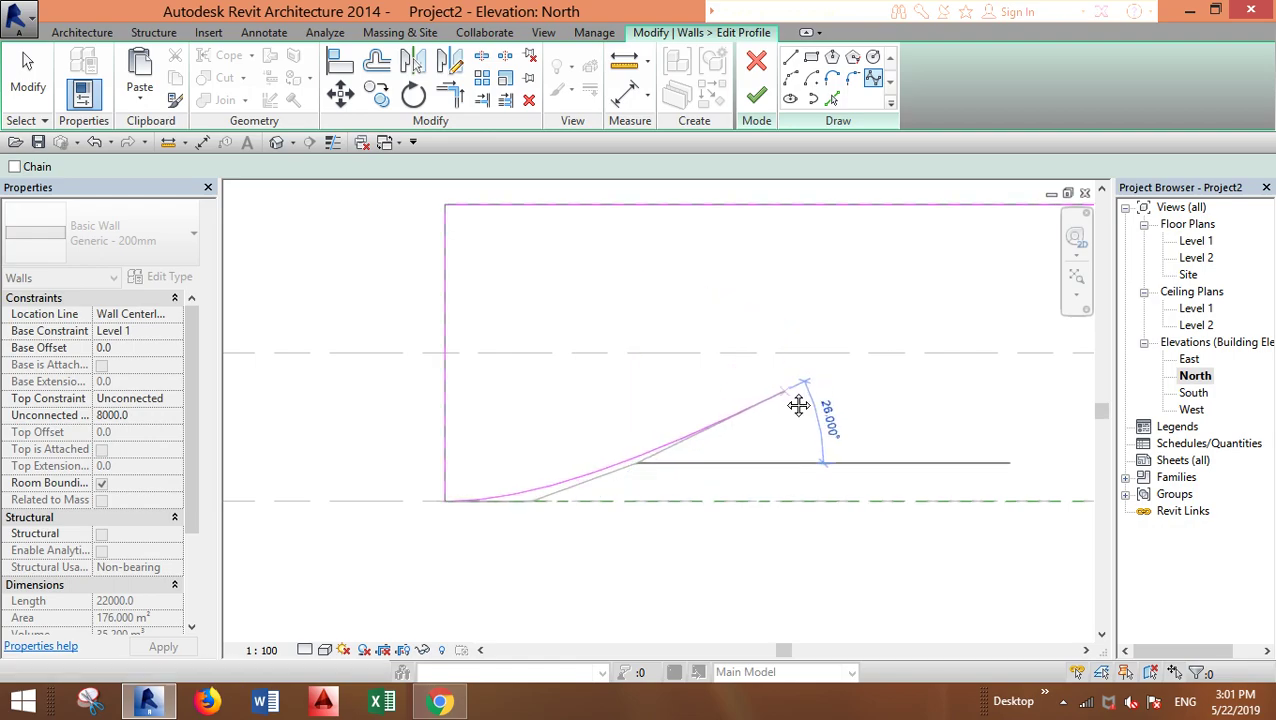
pyautogui.moveTo(797, 404); pyautogui.dragTo(518, 467, button='middle')
pyautogui.scroll(-2, 550, 427)
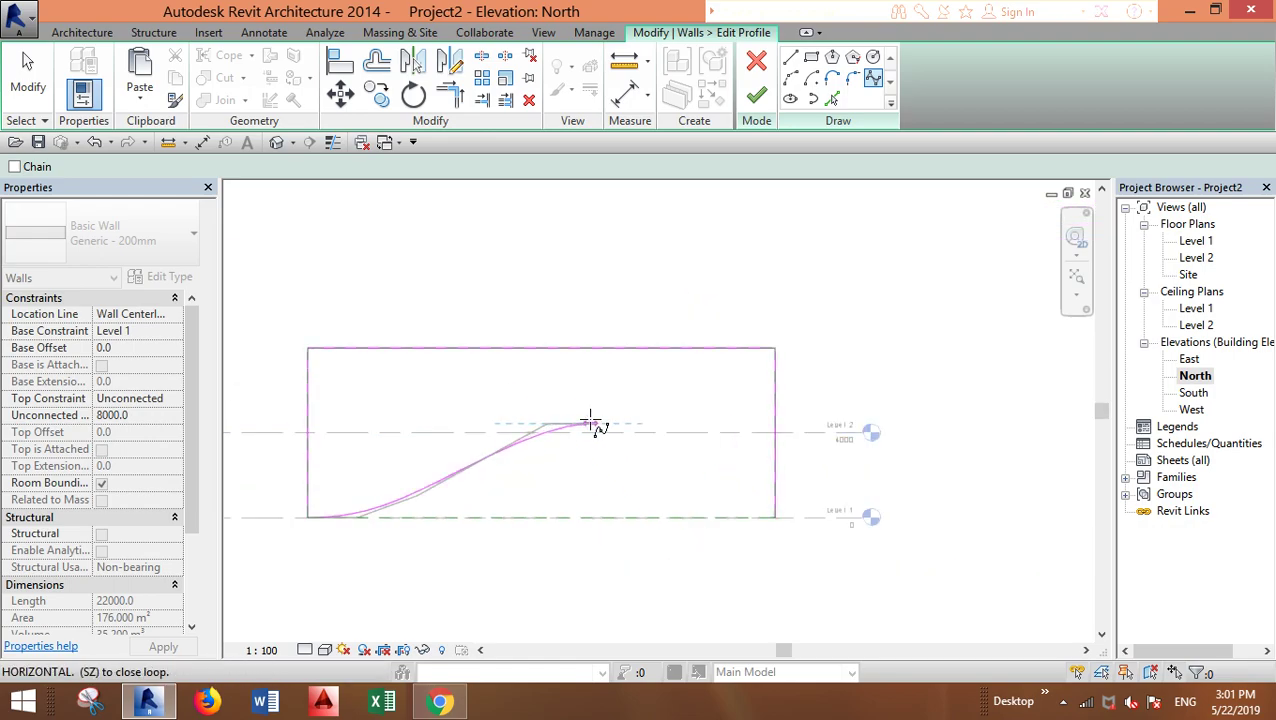
pyautogui.click(668, 422)
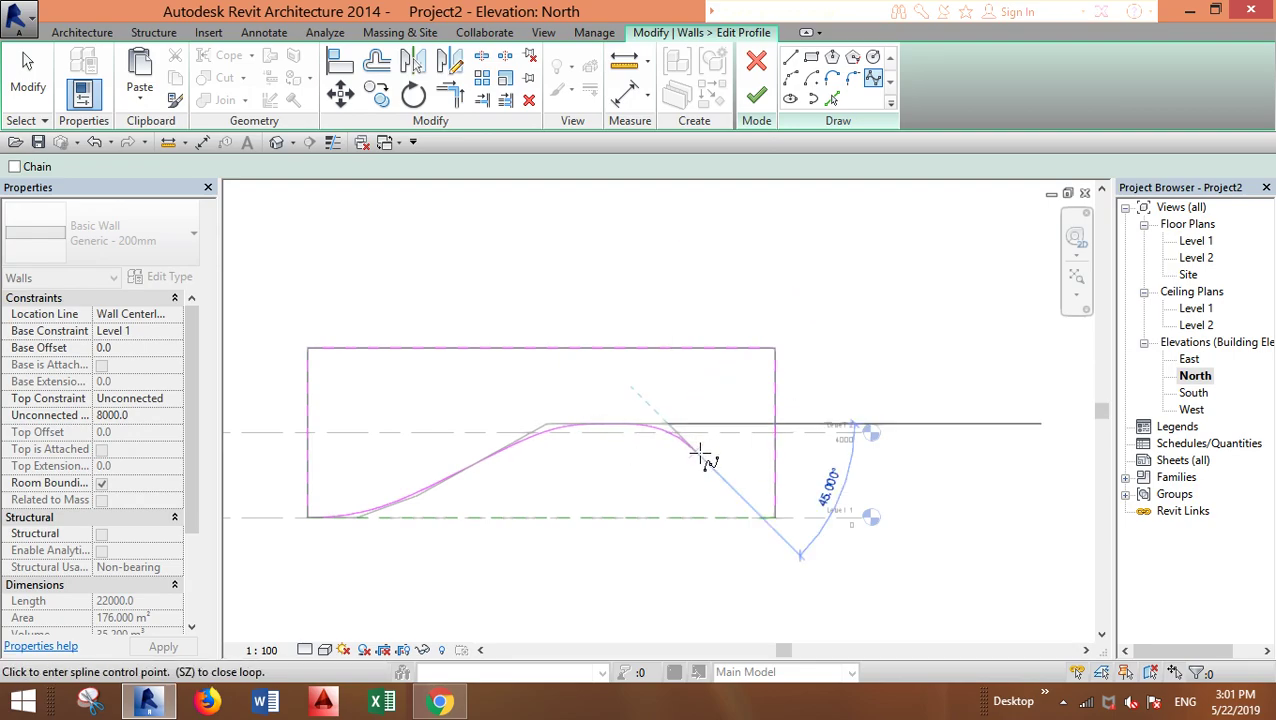
pyautogui.click(735, 512)
pyautogui.scroll(5, 735, 512)
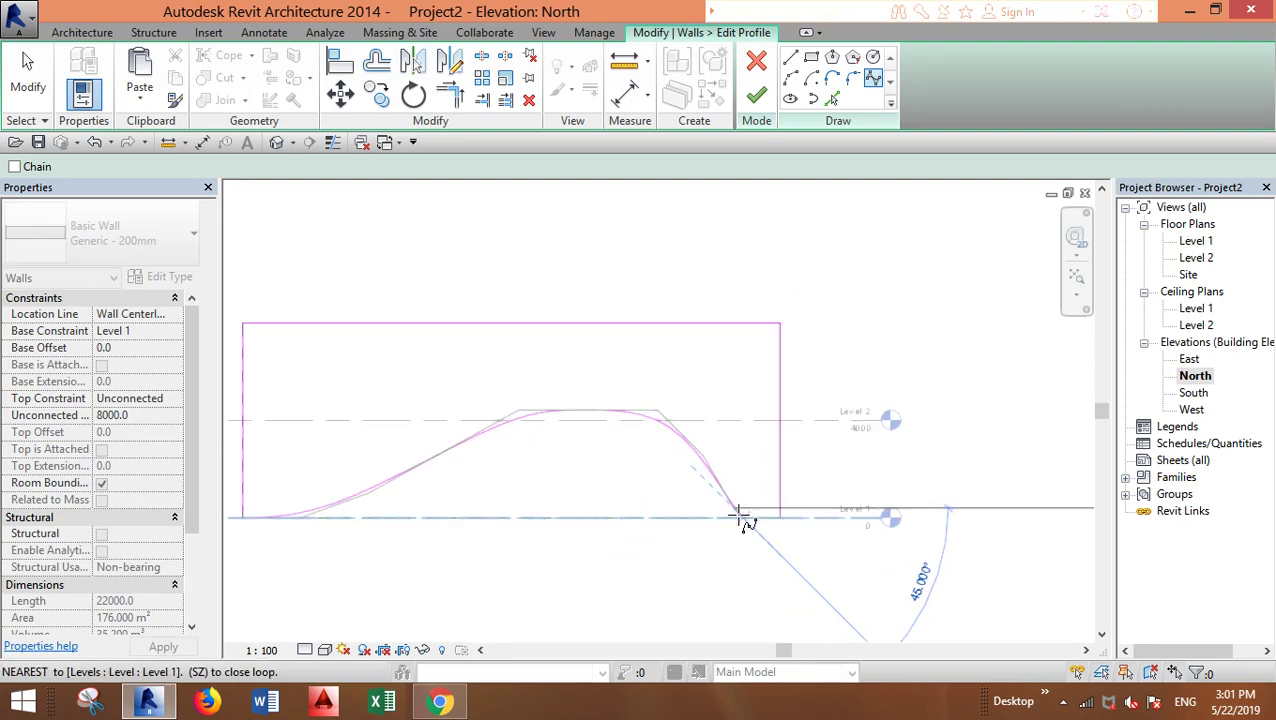
pyautogui.scroll(3, 737, 520)
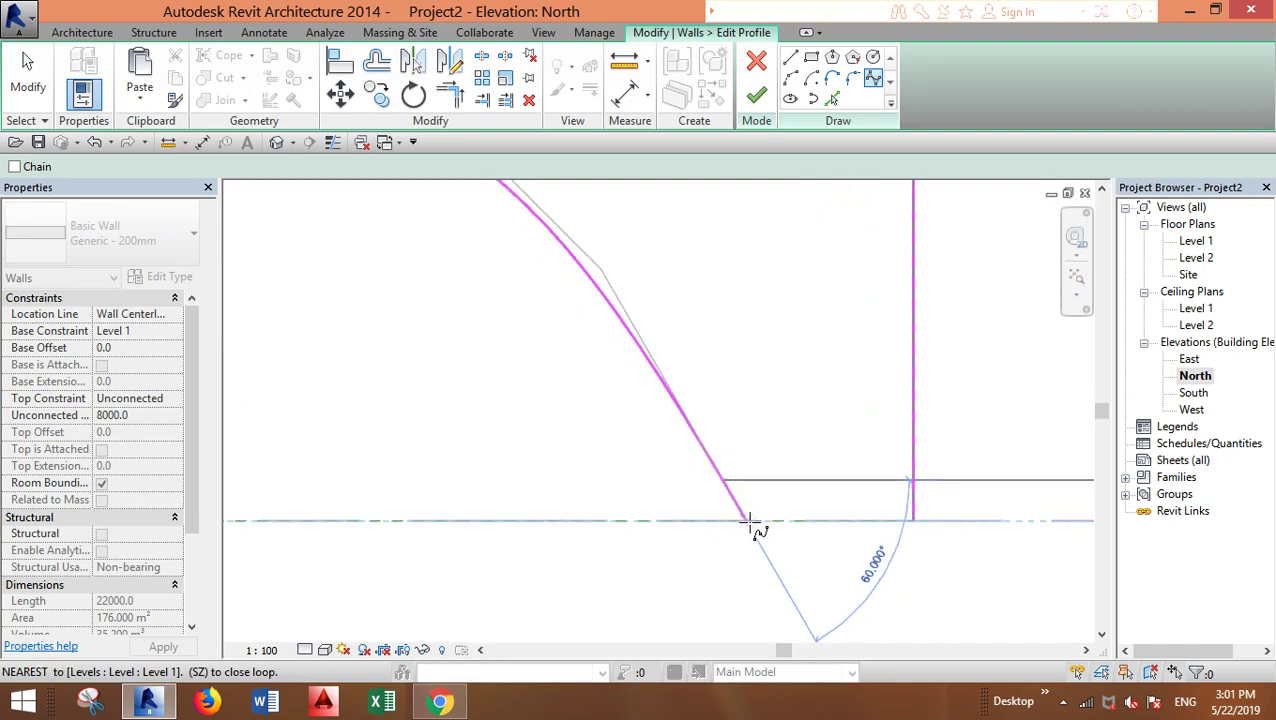
pyautogui.press('Escape')
pyautogui.press('Escape')
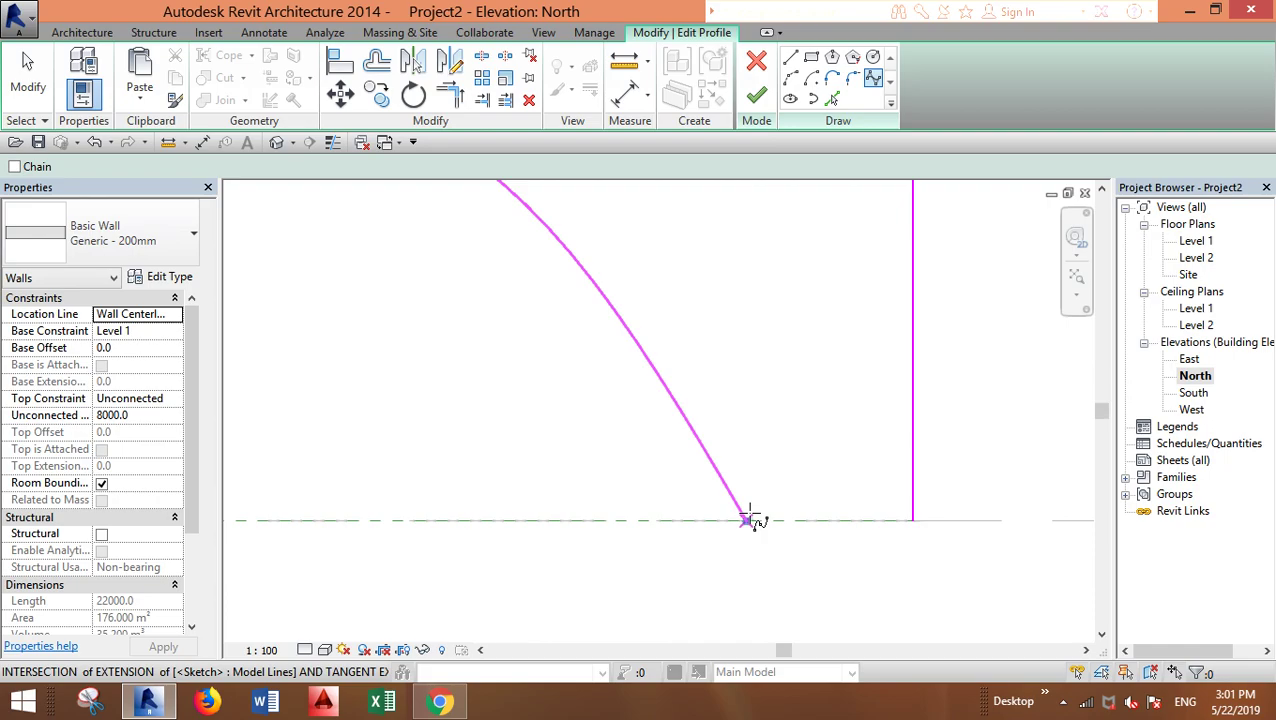
pyautogui.press('Escape')
# - Close the profile with a straight line along Level 1 to the right edge
pyautogui.click(790, 57)
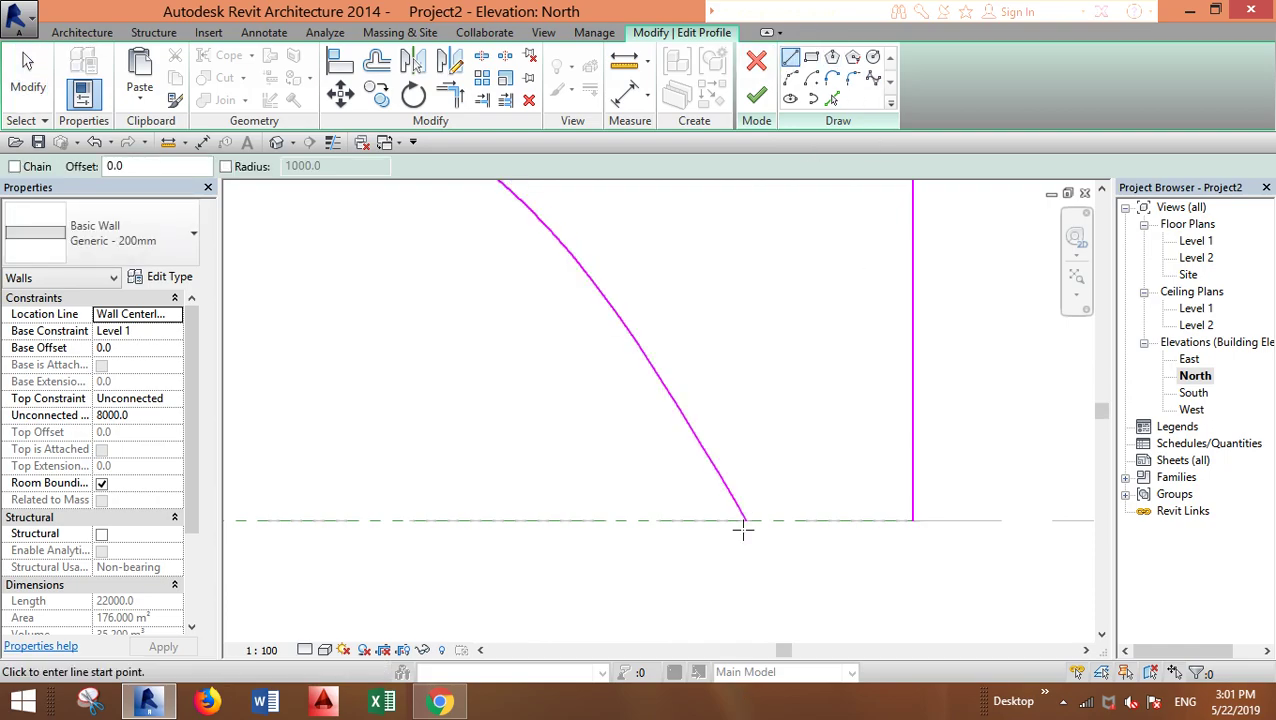
pyautogui.click(745, 520)
pyautogui.click(911, 521)
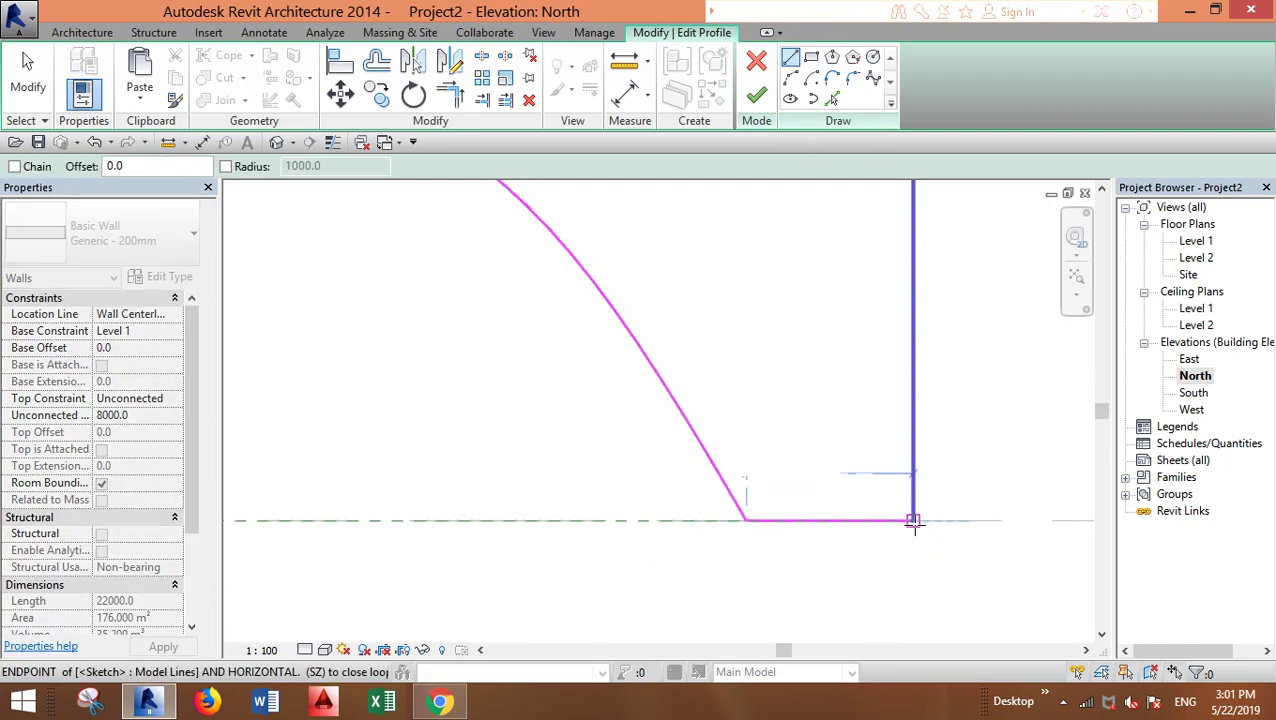
pyautogui.scroll(-6, 911, 521)
pyautogui.press('Escape')
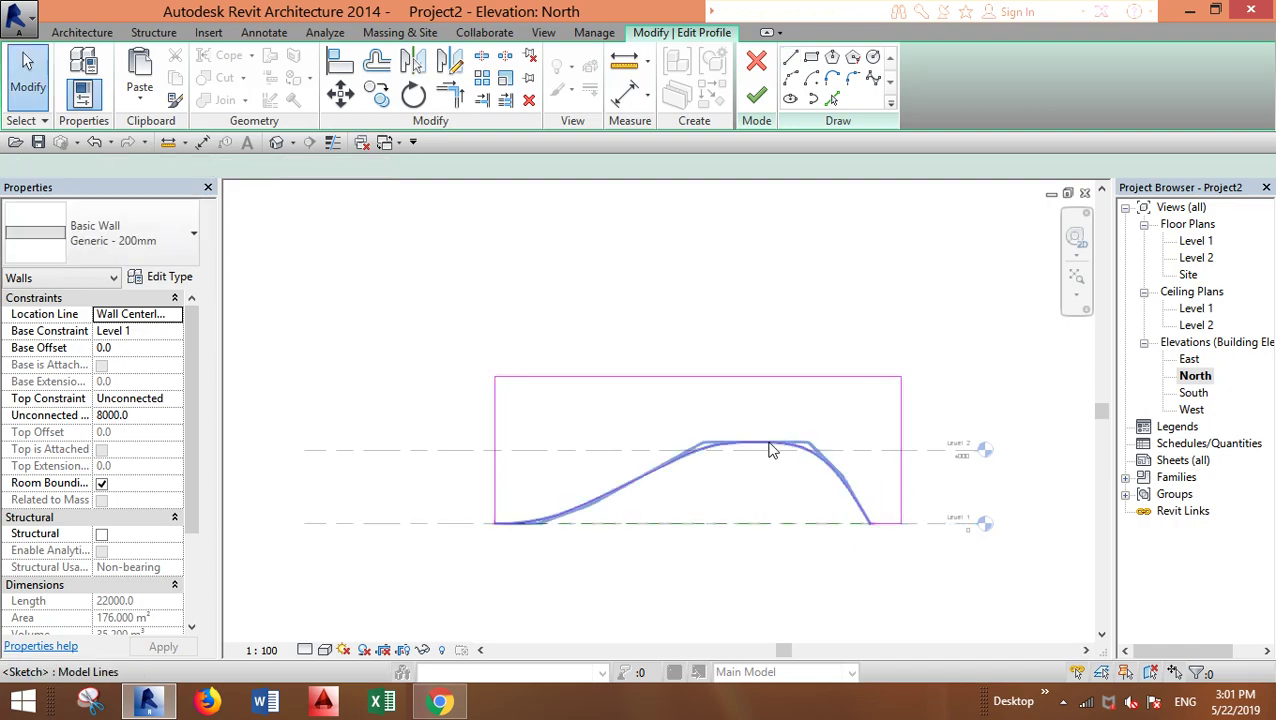
# - Drag a spline point to smooth the arch curve
pyautogui.click(769, 446)
pyautogui.scroll(3, 769, 446)
pyautogui.moveTo(740, 450); pyautogui.dragTo(776, 423)
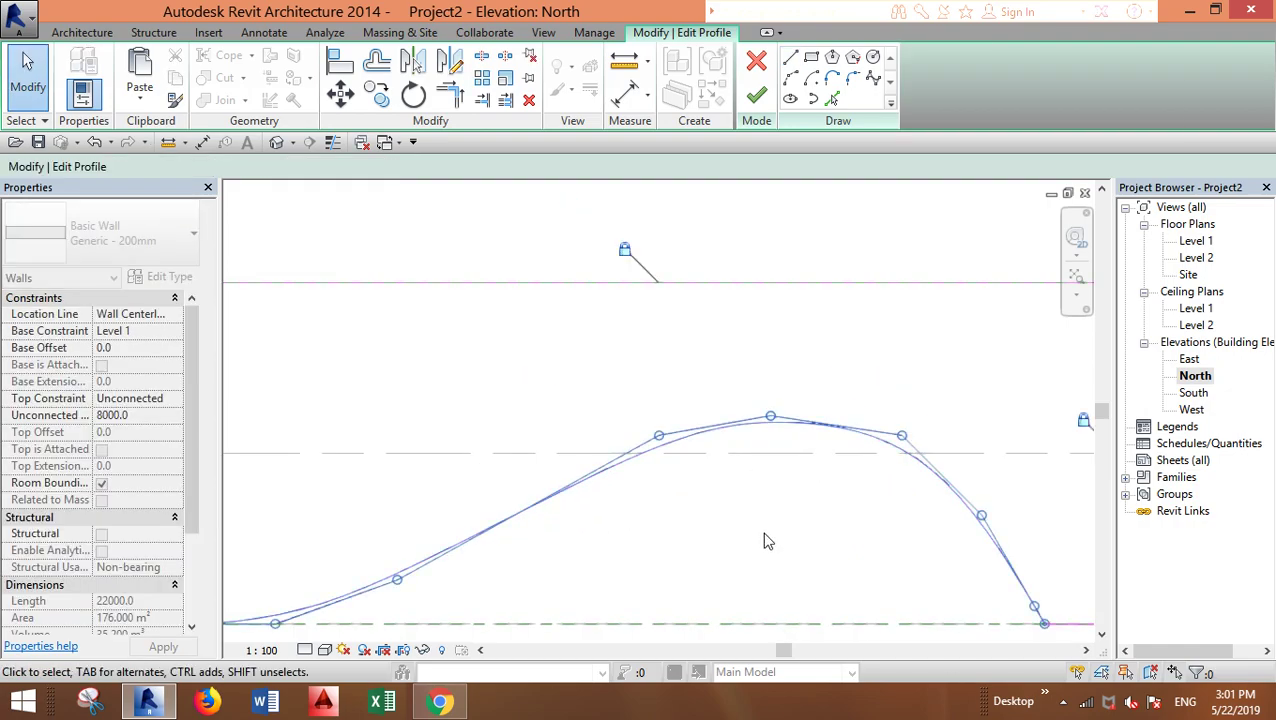
pyautogui.click(763, 541)
pyautogui.scroll(-4, 777, 555)
pyautogui.moveTo(720, 520); pyautogui.dragTo(636, 317, button='middle')
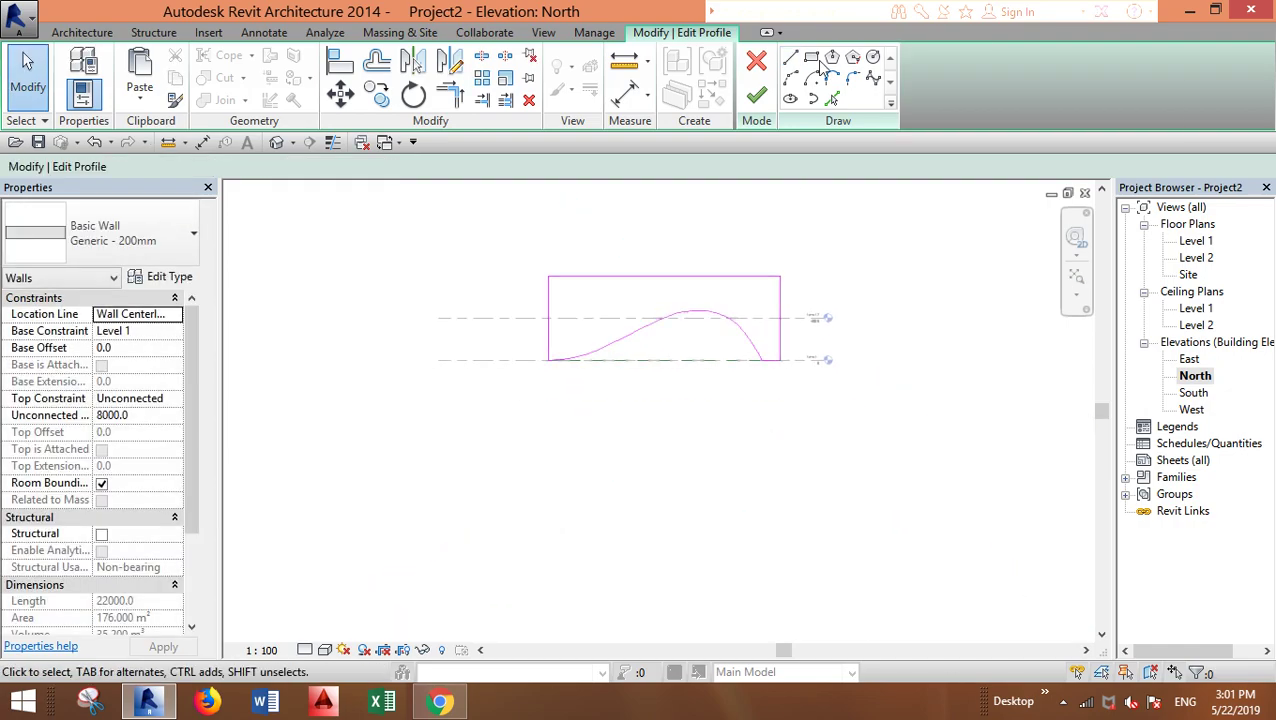
# - Finish the profile edit, leaving a hill-shaped arch cut from the wall base
pyautogui.click(758, 98)
pyautogui.click(835, 491)
pyautogui.scroll(4, 727, 296)
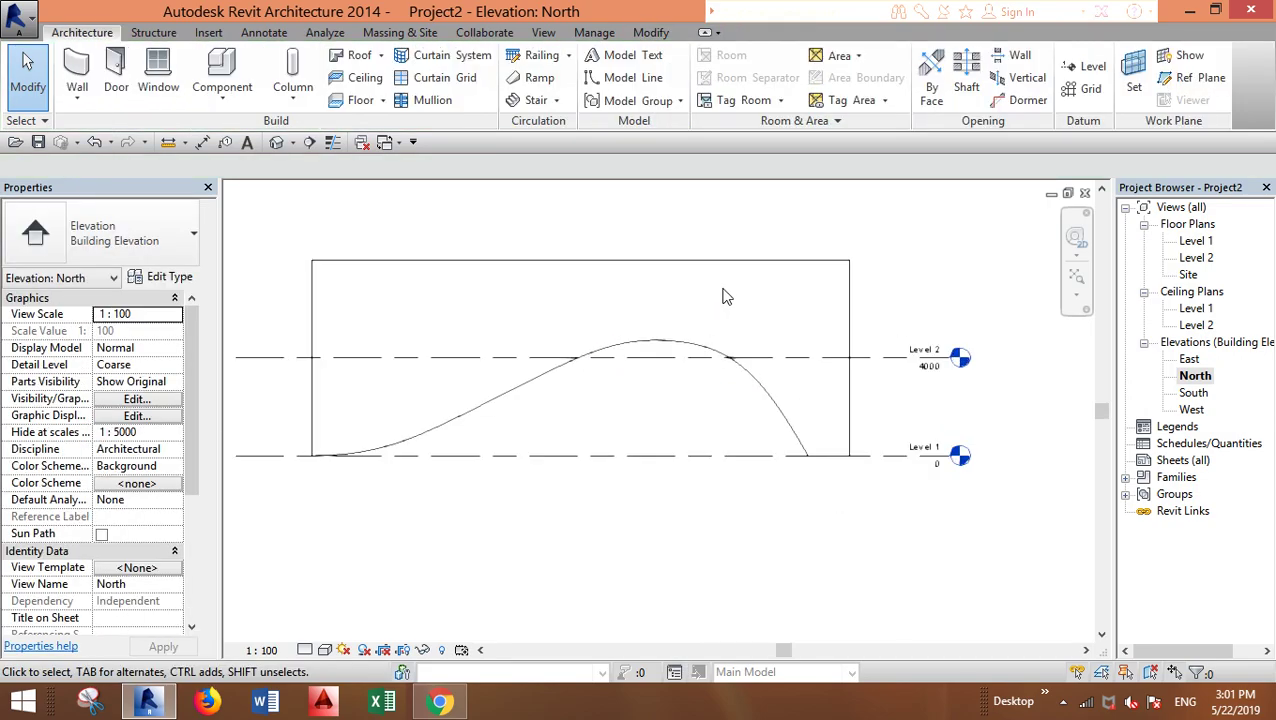
pyautogui.moveTo(727, 296)
pyautogui.mouseDown(button='middle')
pyautogui.moveTo(683, 356)
pyautogui.moveTo(690, 340)
pyautogui.mouseUp(button='middle')
# - Switch the view to Shaded and select the arched wall
pyautogui.click(325, 649)
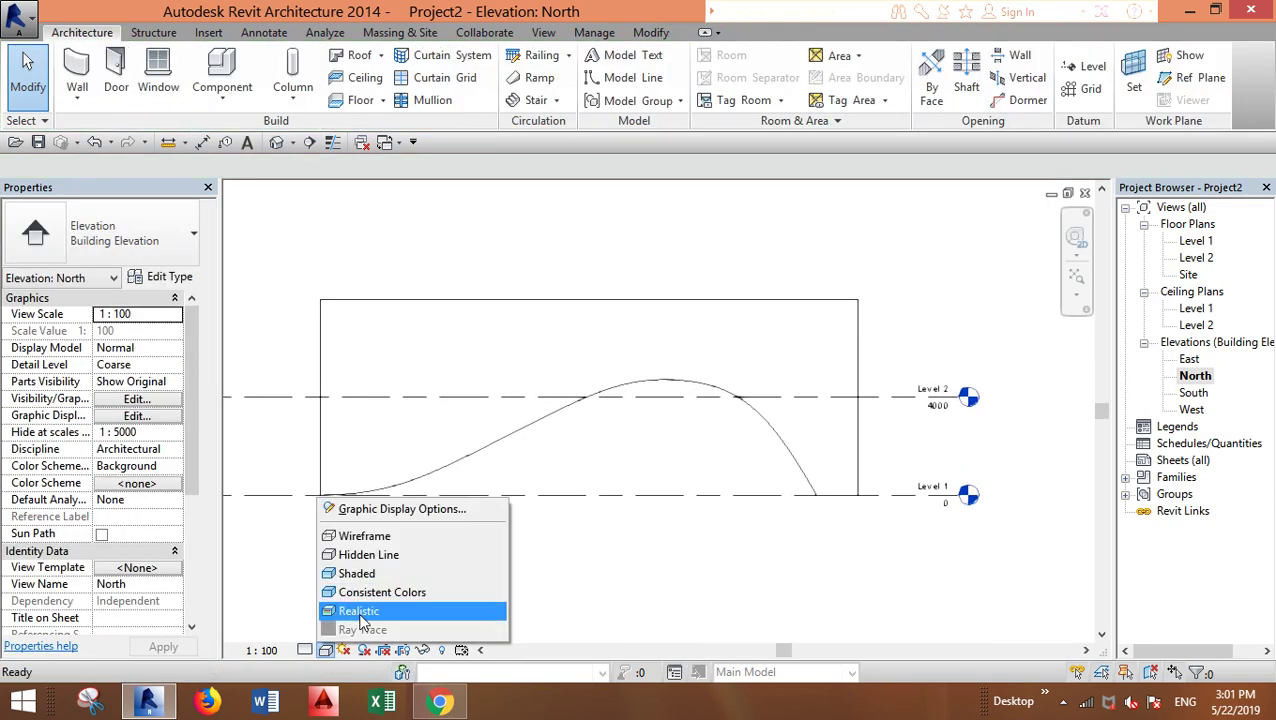
pyautogui.click(350, 573)
pyautogui.moveTo(737, 323); pyautogui.dragTo(745, 330, button='middle')
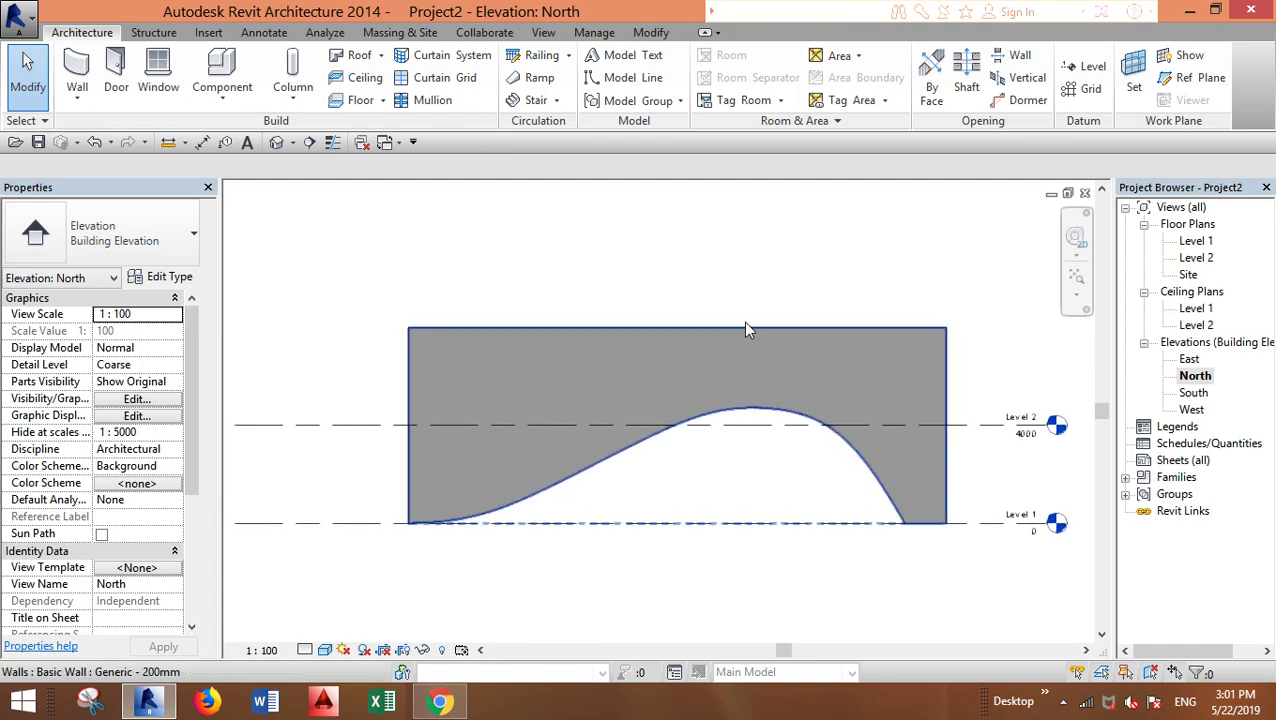
pyautogui.click(653, 337)
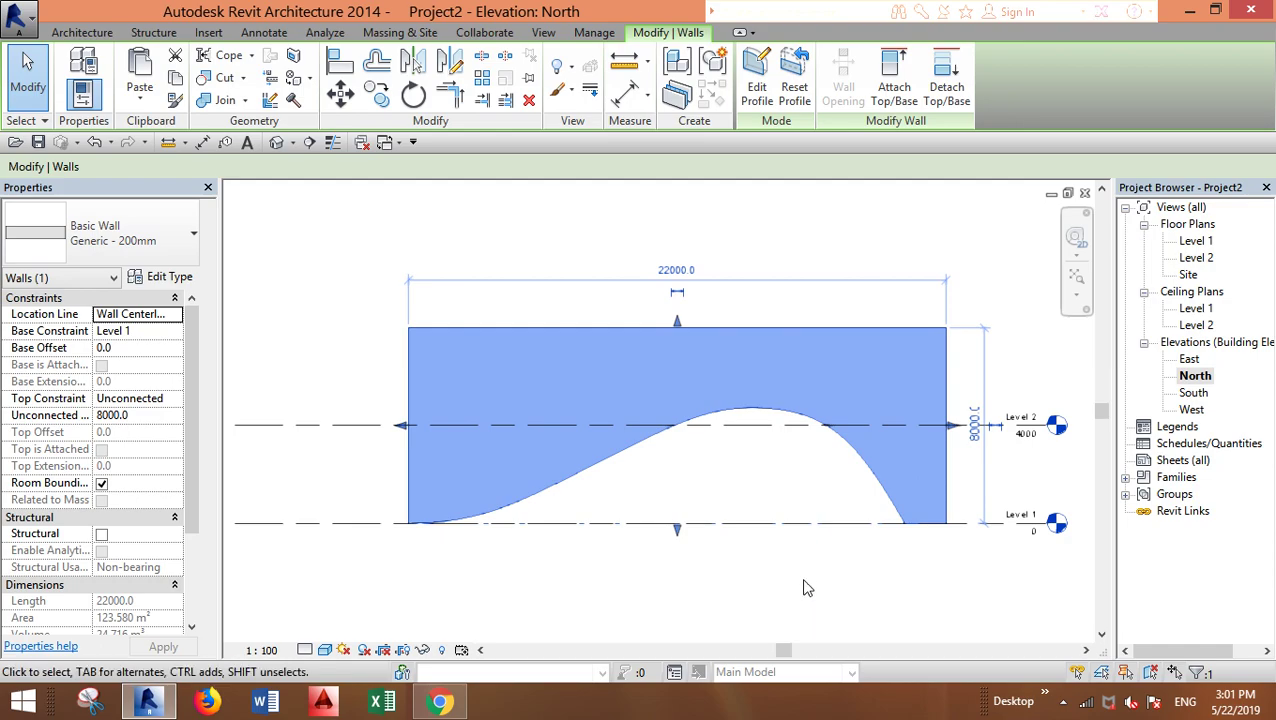
# - Paste the wall Aligned to Same Place and dismiss the overlapping walls warning
pyautogui.click(765, 588)
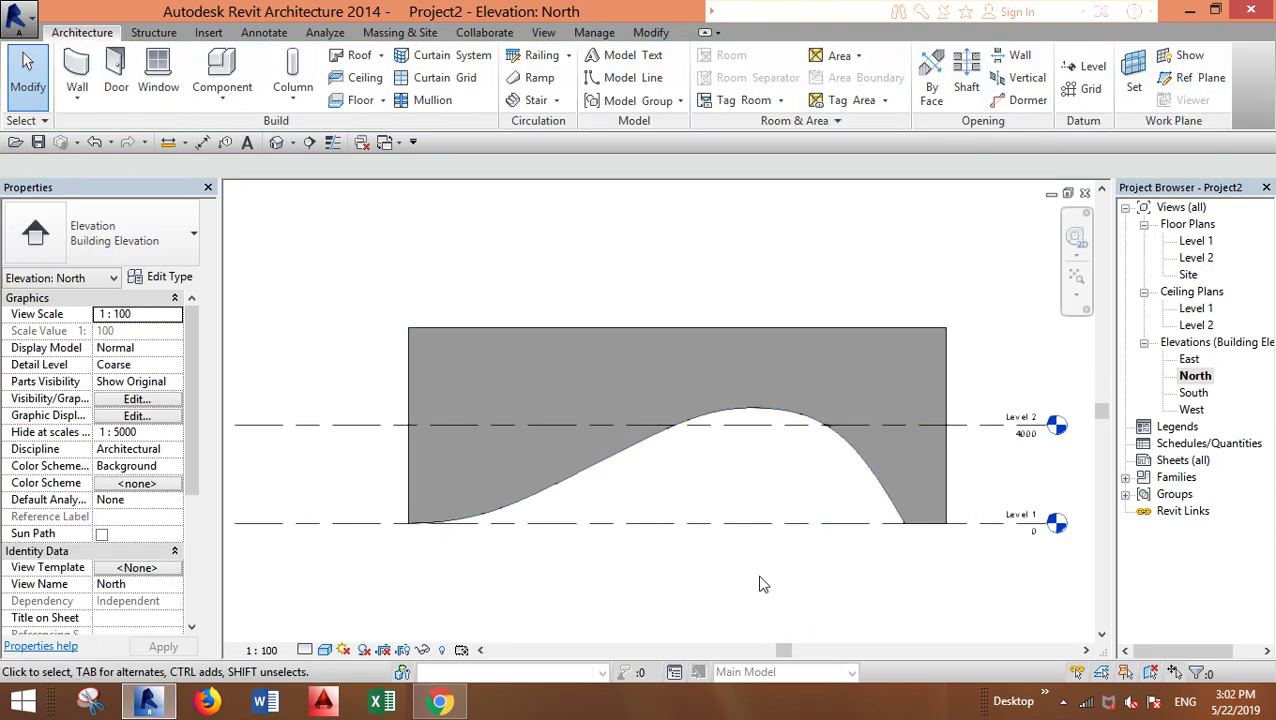
pyautogui.click(651, 36)
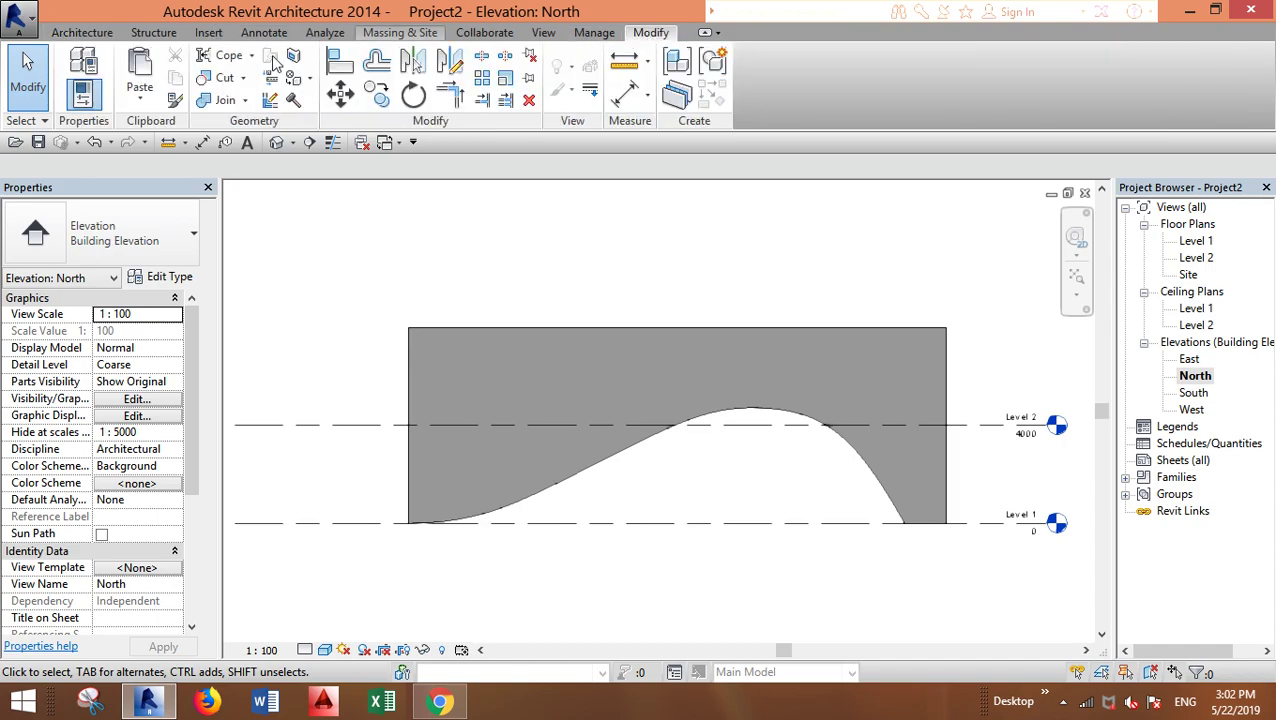
pyautogui.click(140, 99)
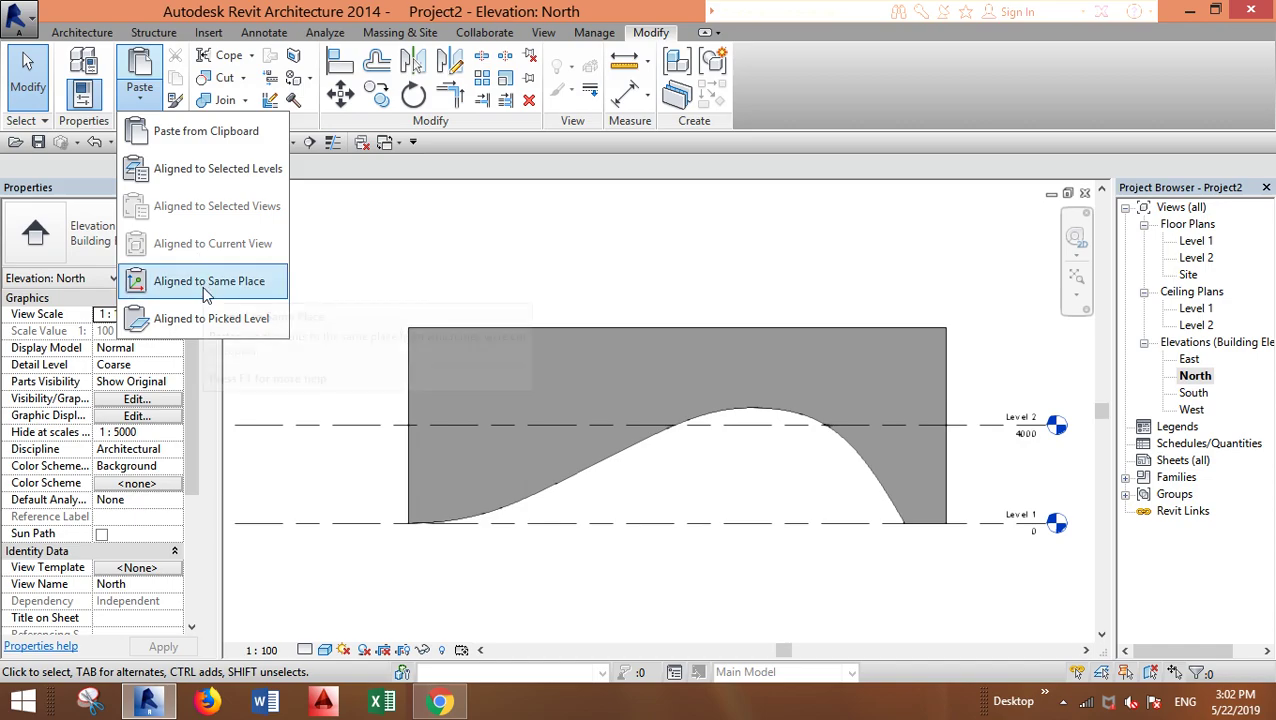
pyautogui.click(230, 282)
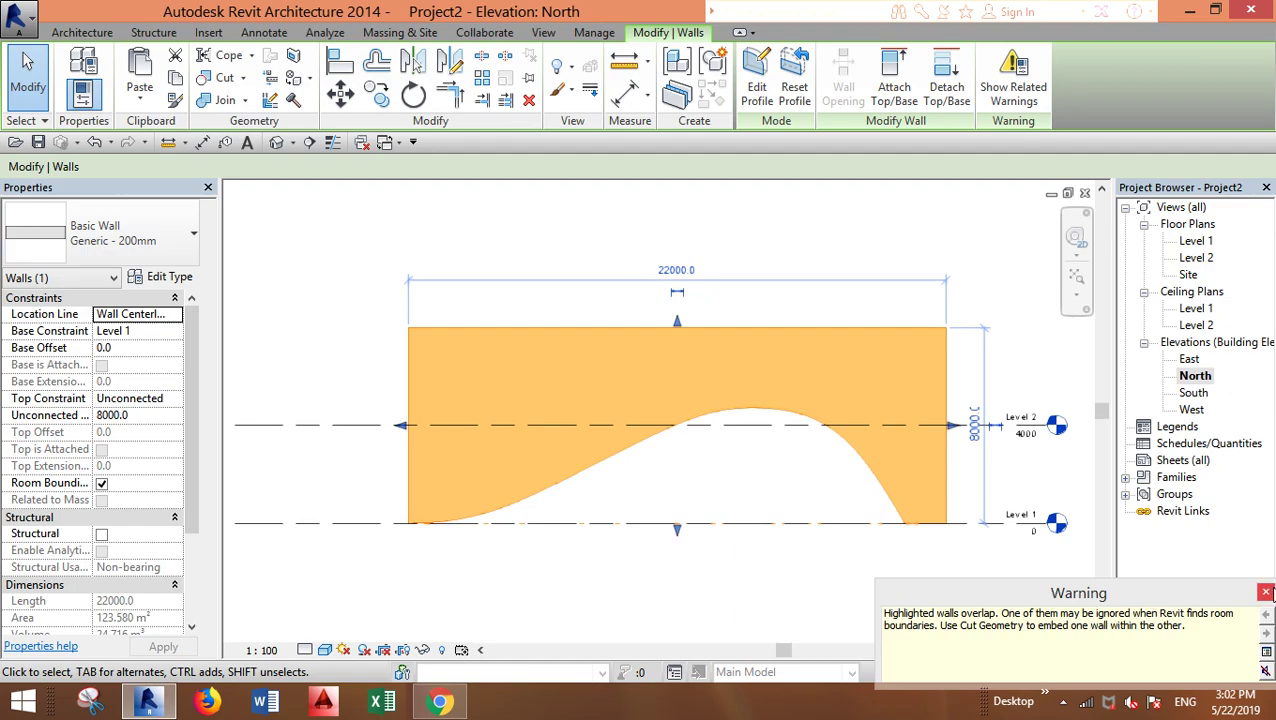
pyautogui.click(1266, 593)
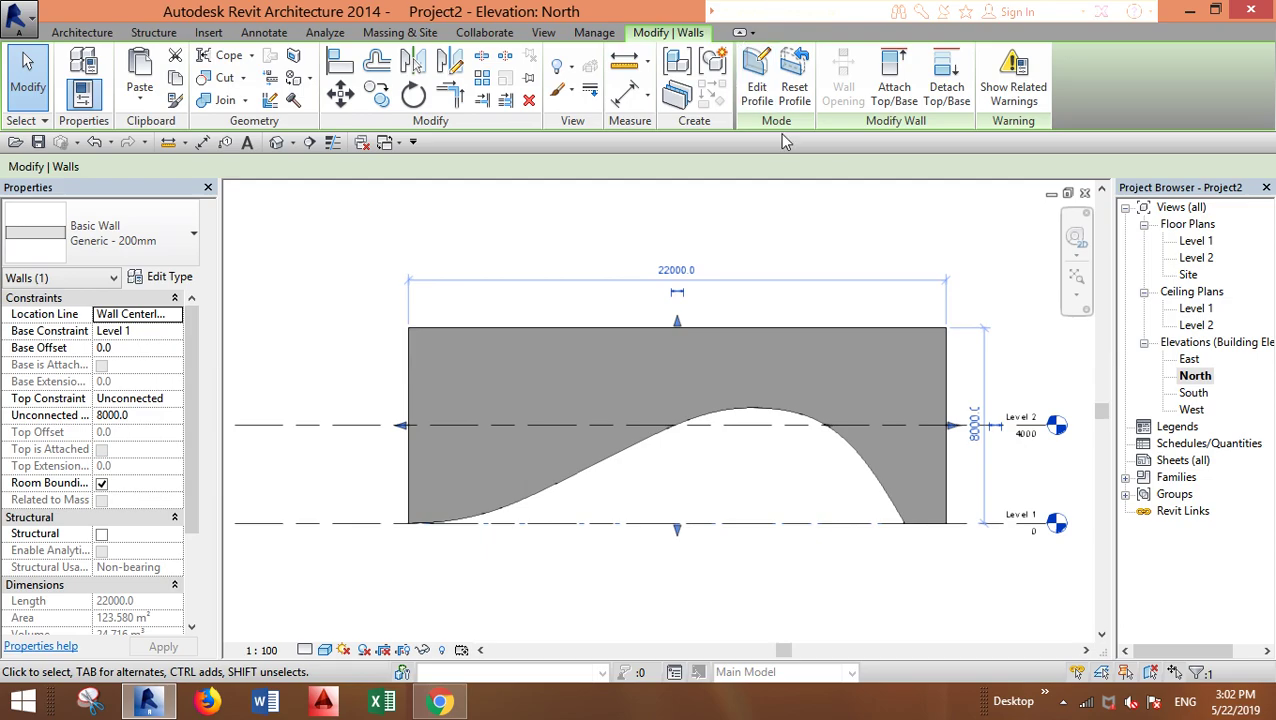
# - Enter Edit Profile on the duplicate wall and check its sketch lines and spline
pyautogui.click(757, 92)
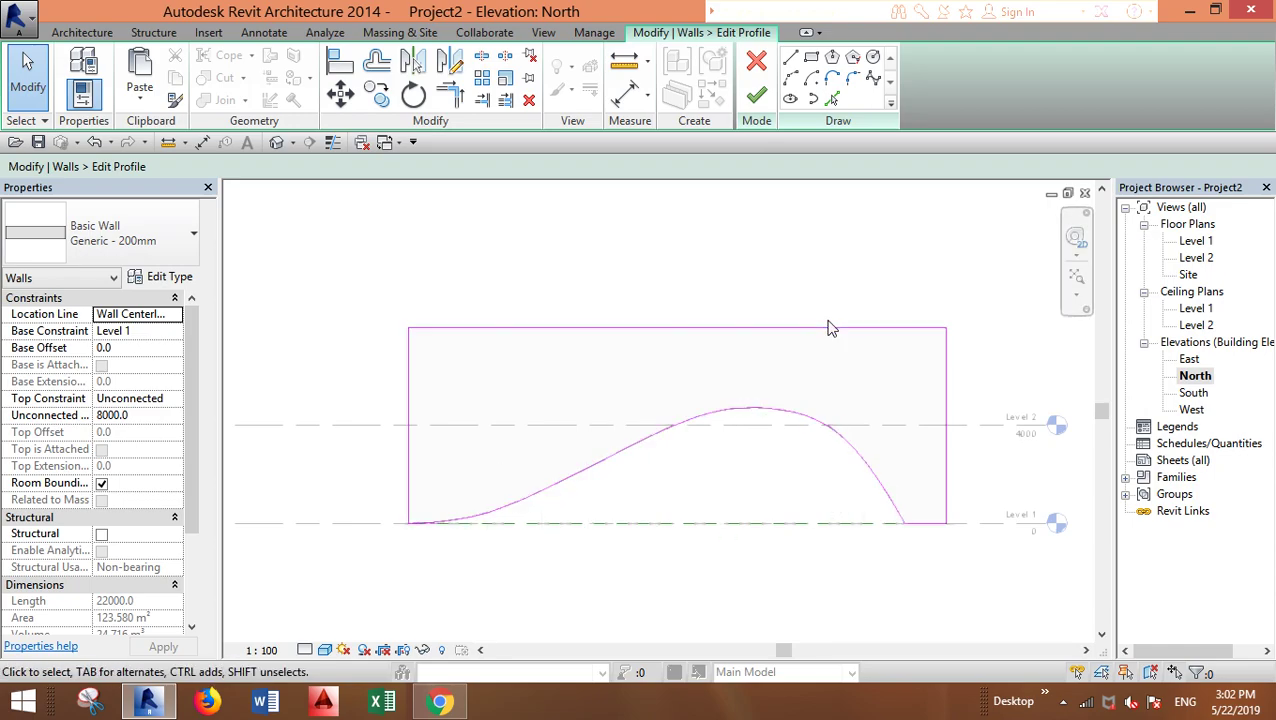
pyautogui.click(917, 521)
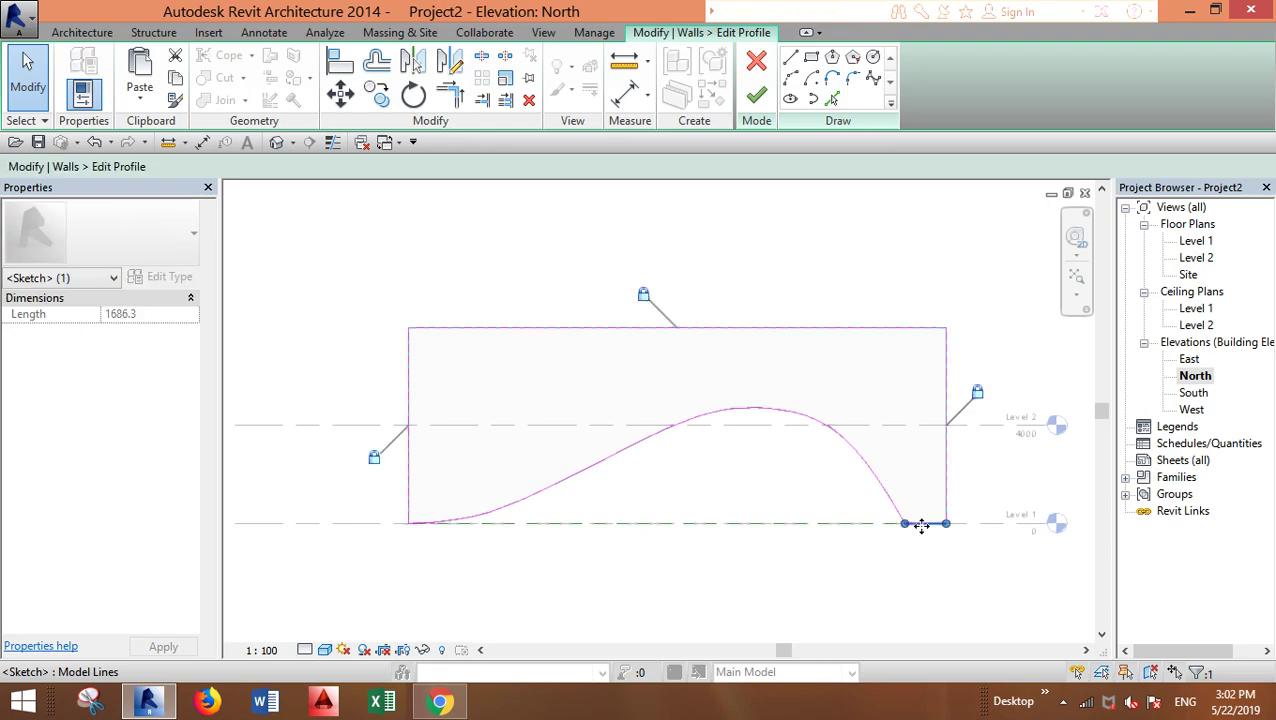
pyautogui.click(447, 493)
pyautogui.click(465, 525)
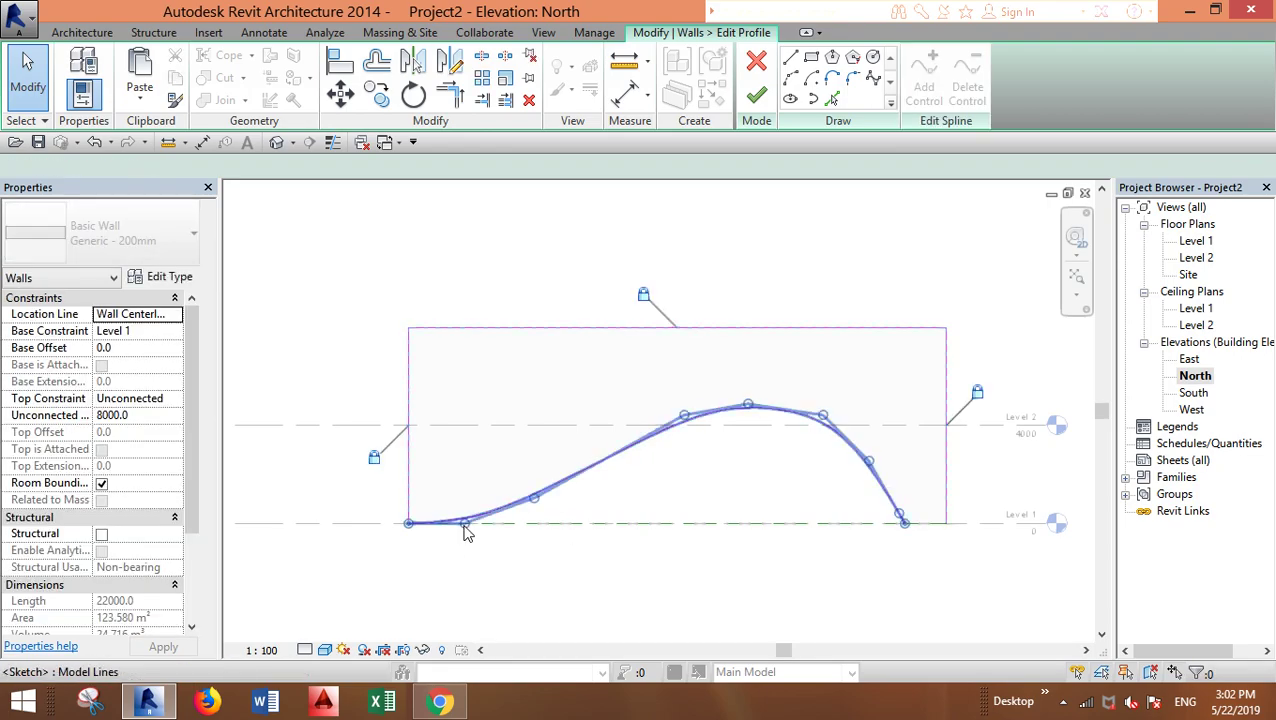
pyautogui.click(549, 271)
pyautogui.moveTo(631, 227)
pyautogui.mouseDown()
pyautogui.moveTo(454, 298)
pyautogui.moveTo(407, 341)
pyautogui.mouseUp()
pyautogui.click(945, 388)
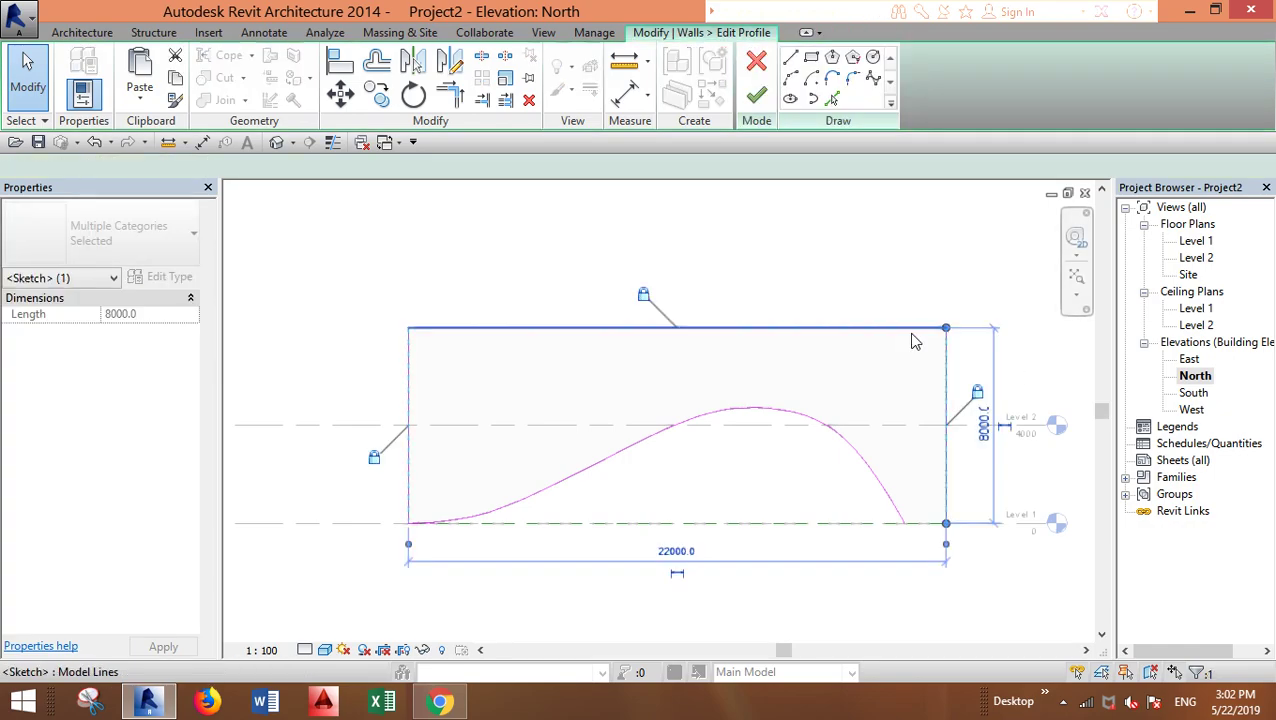
pyautogui.click(912, 378)
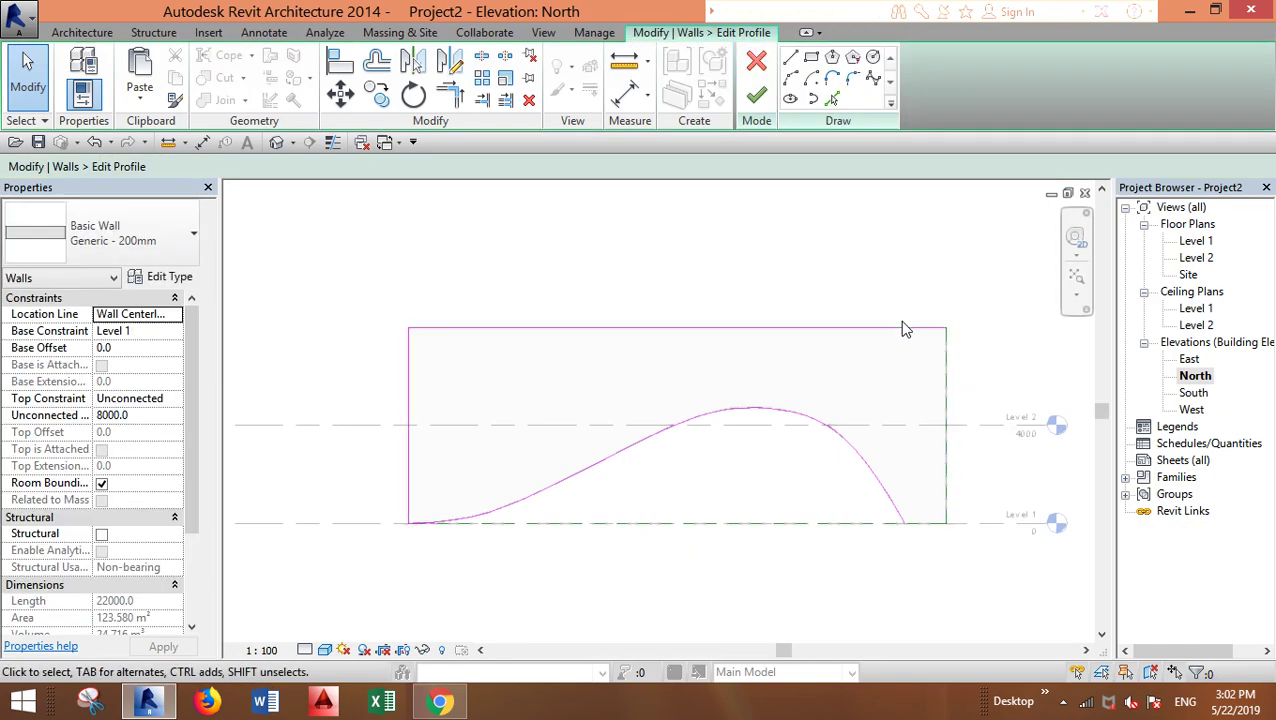
pyautogui.click(895, 328)
pyautogui.click(827, 362)
# - Draw a bottom line under the spline and snap the spline's end onto it
pyautogui.click(789, 60)
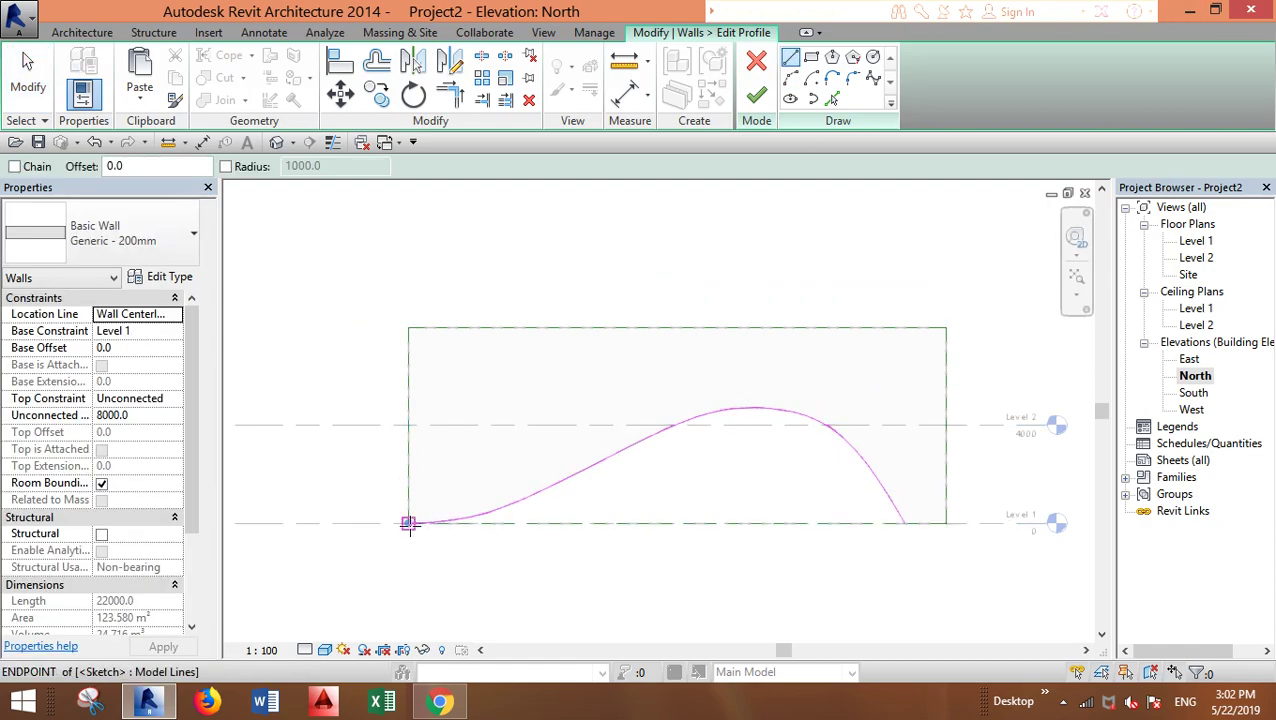
pyautogui.click(905, 521)
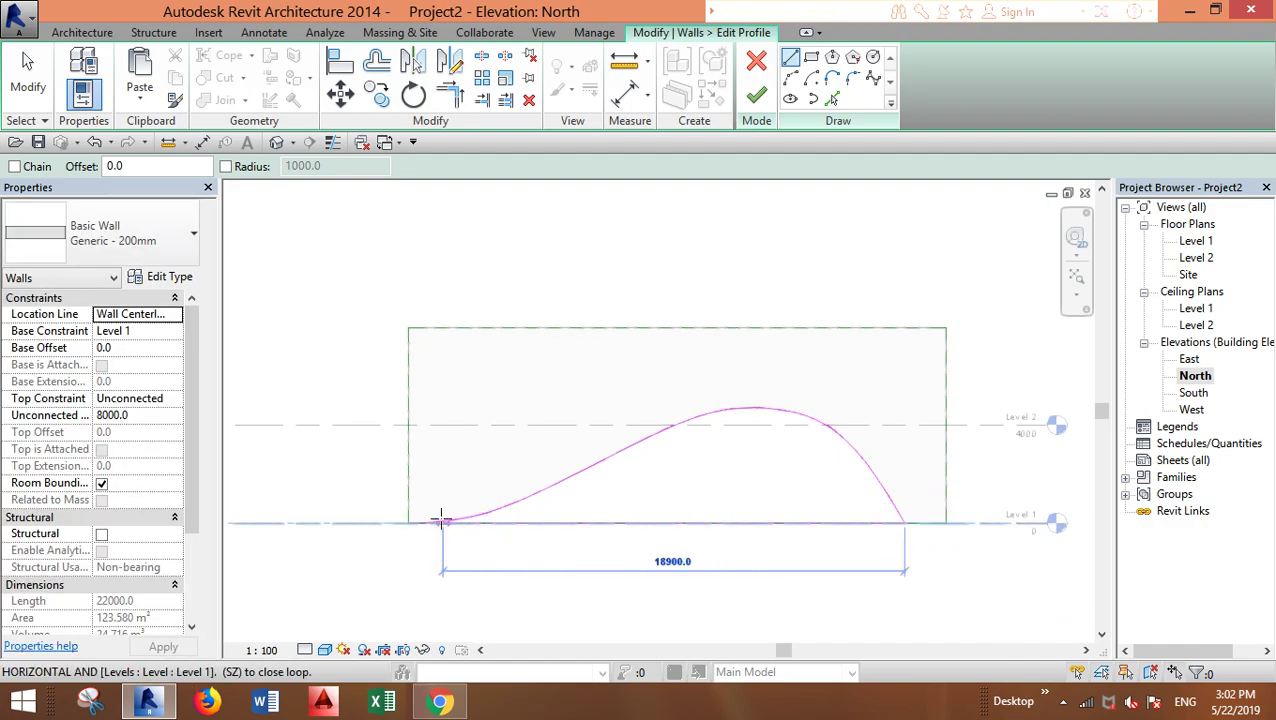
pyautogui.click(414, 522)
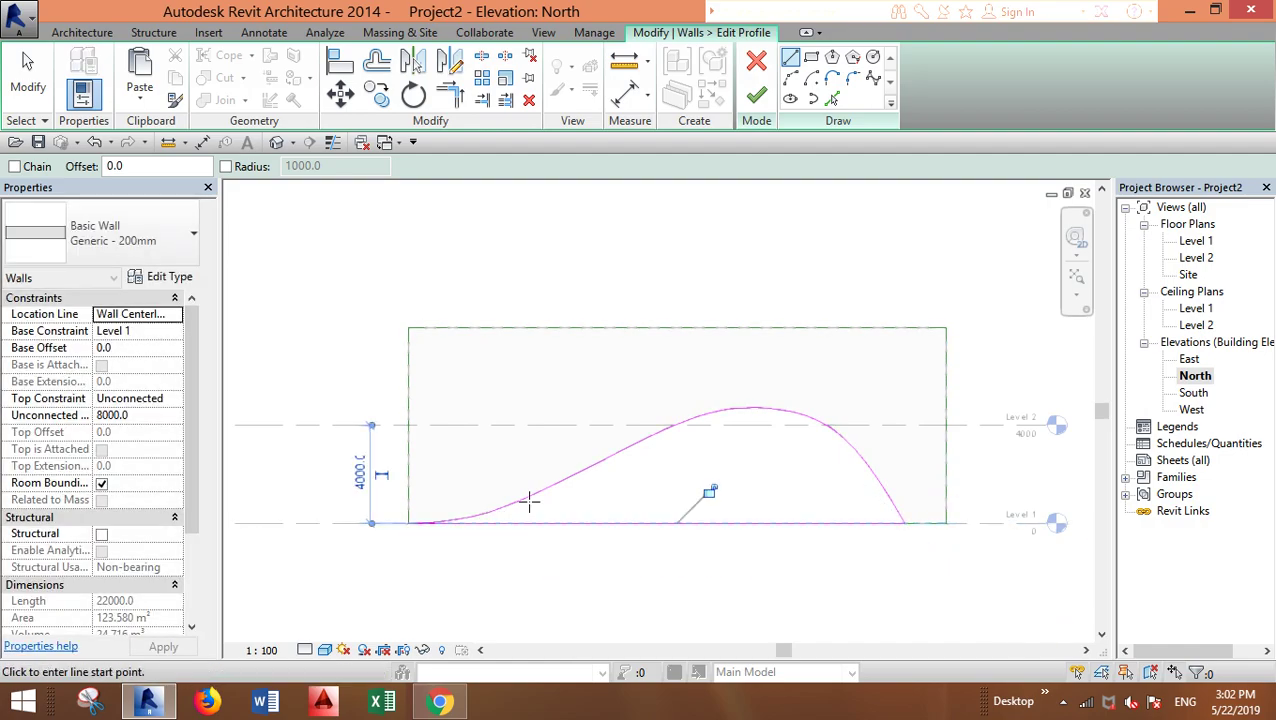
pyautogui.scroll(5, 445, 555)
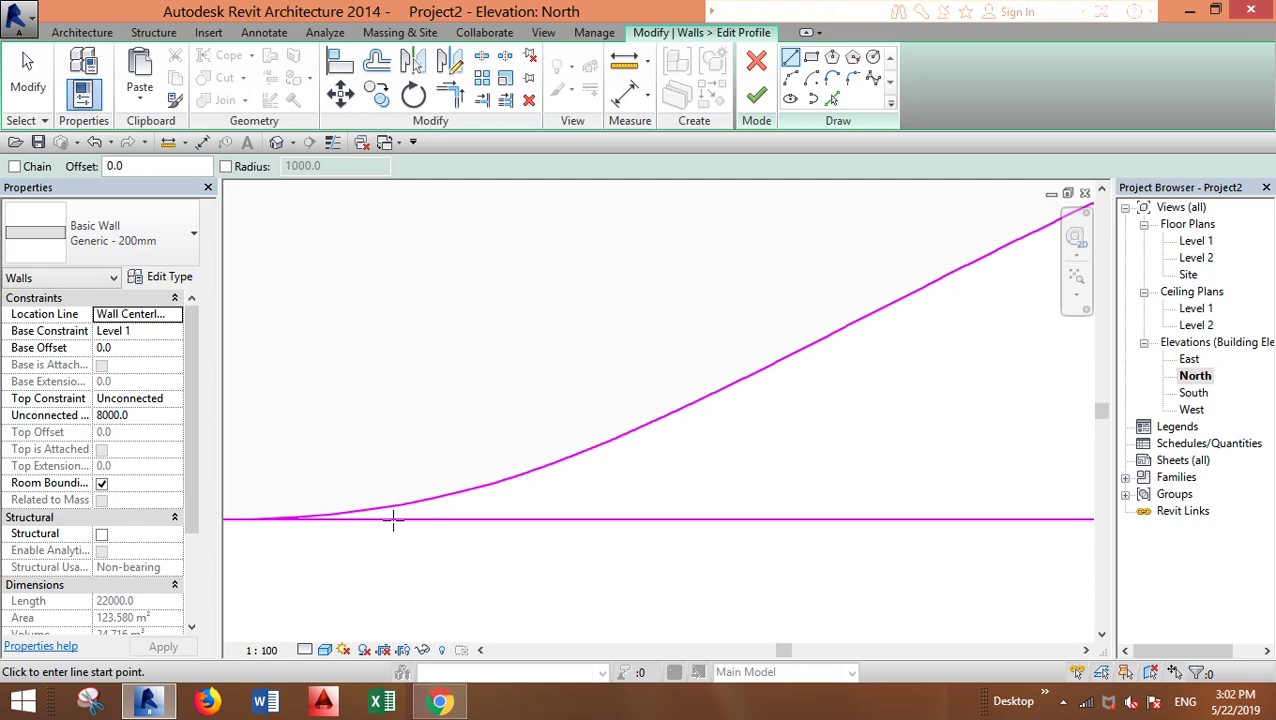
pyautogui.press('Escape')
pyautogui.click(328, 501)
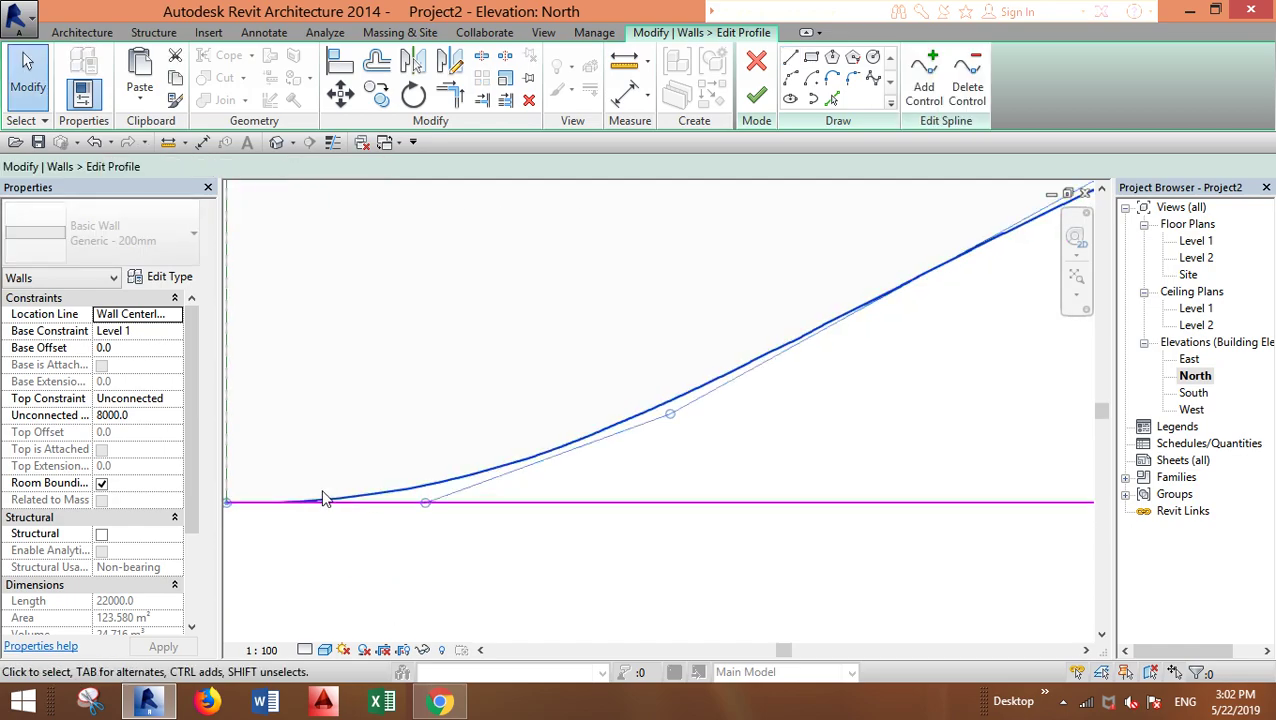
pyautogui.moveTo(427, 507); pyautogui.dragTo(427, 486)
pyautogui.scroll(-6, 493, 501)
pyautogui.click(642, 568)
pyautogui.scroll(3, 580, 560)
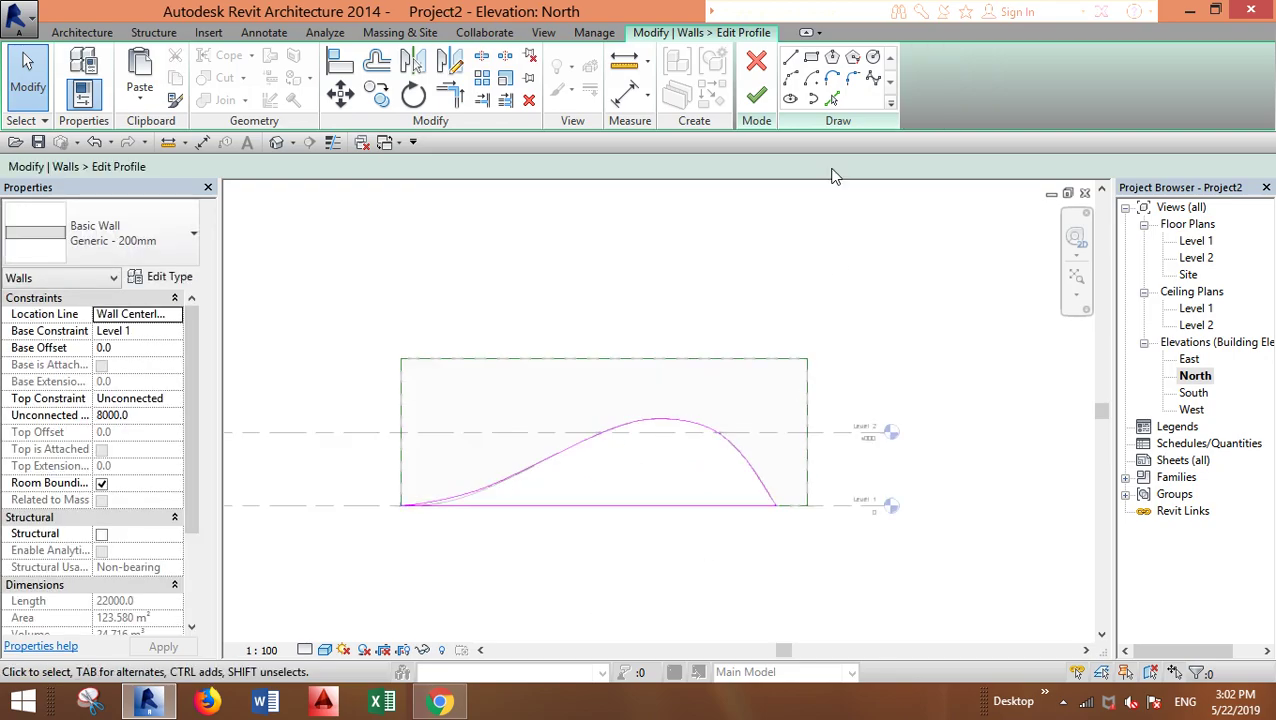
# - Finish the duplicate wall's profile edit, reducing it to the arch region
pyautogui.click(756, 95)
pyautogui.click(829, 581)
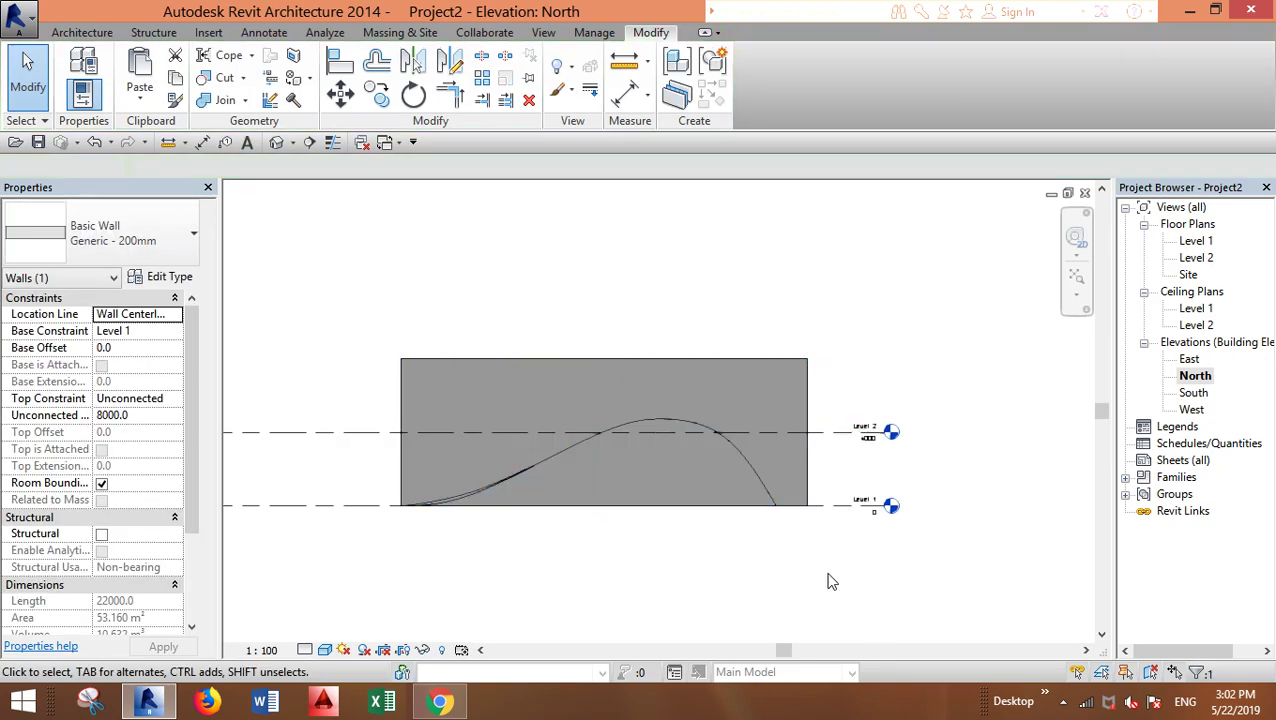
pyautogui.scroll(2, 478, 509)
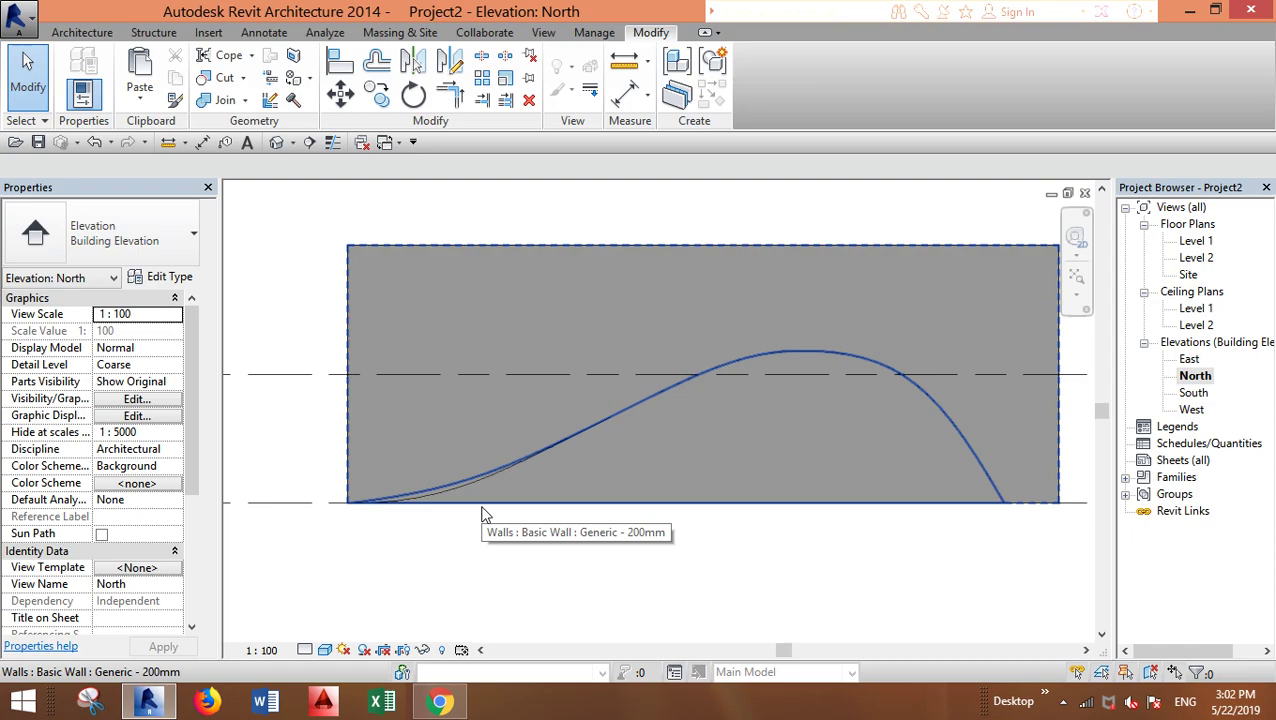
# - Change the arch-shaped wall's type to Curtain Wall
pyautogui.click(484, 513)
pyautogui.click(783, 361)
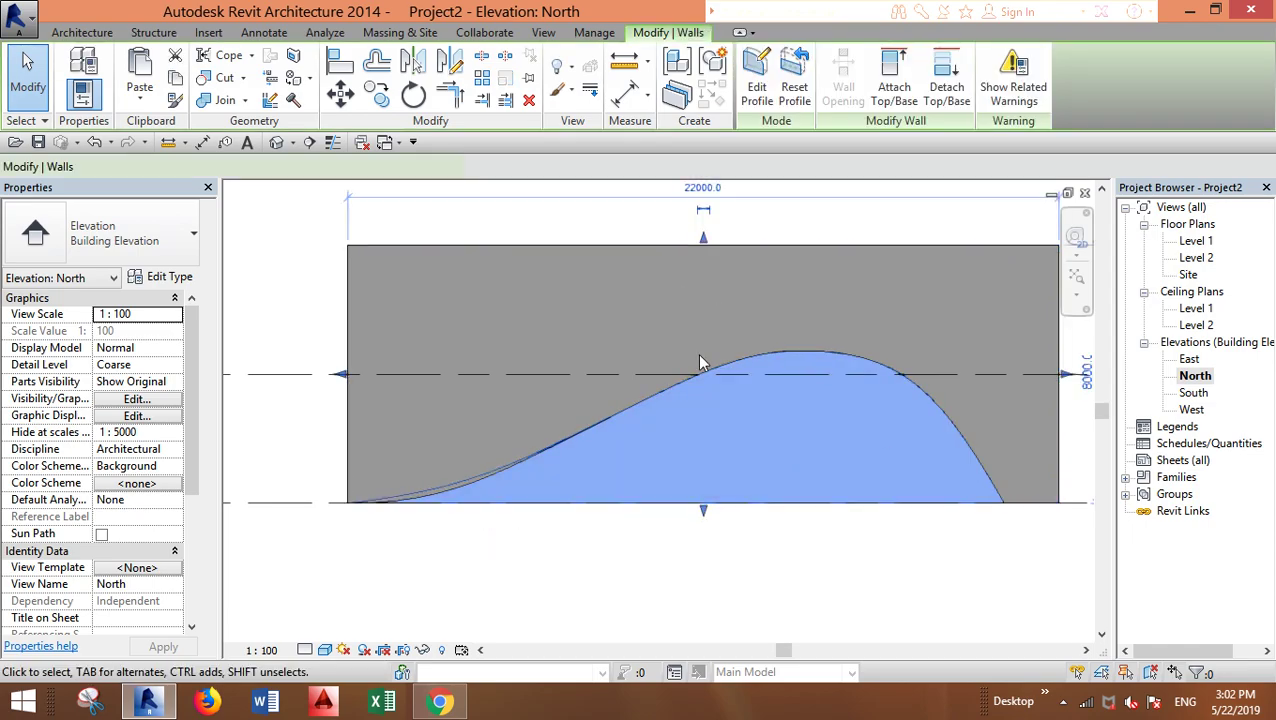
pyautogui.scroll(-2, 829, 348)
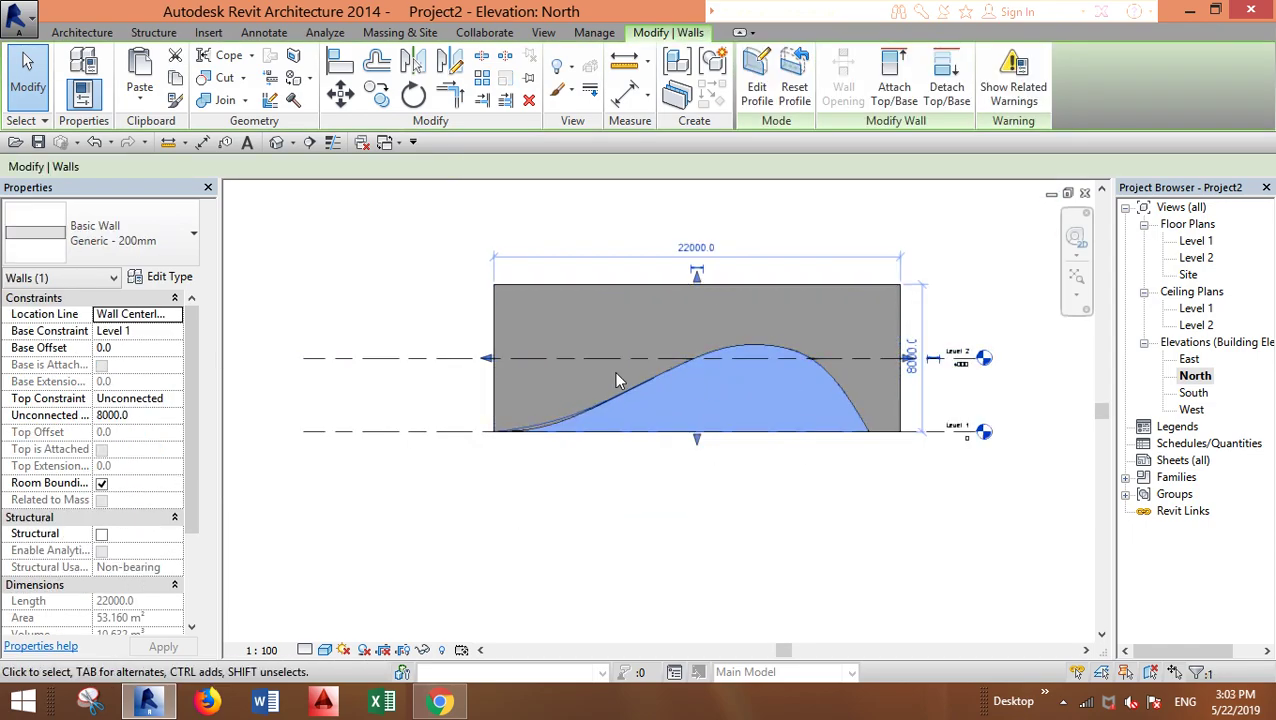
pyautogui.click(138, 266)
pyautogui.scroll(-5, 85, 540)
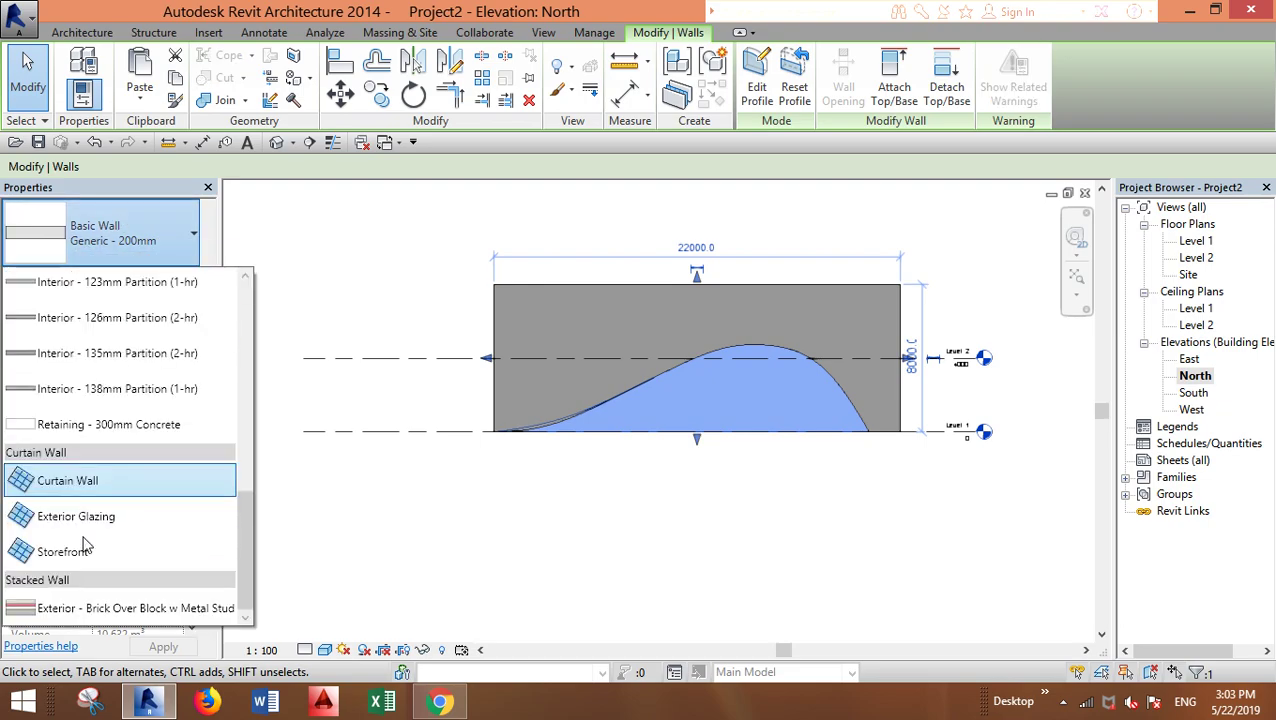
pyautogui.click(85, 481)
pyautogui.click(815, 472)
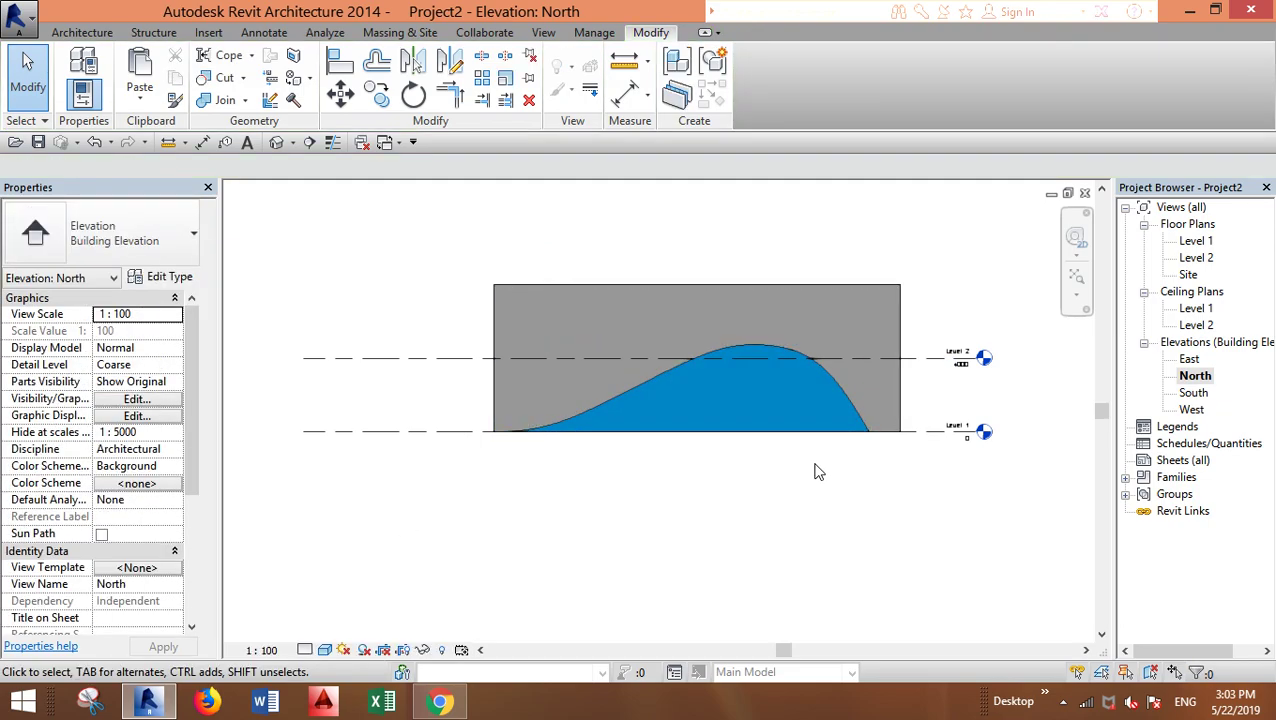
pyautogui.scroll(2, 786, 353)
pyautogui.scroll(-5, 683, 572)
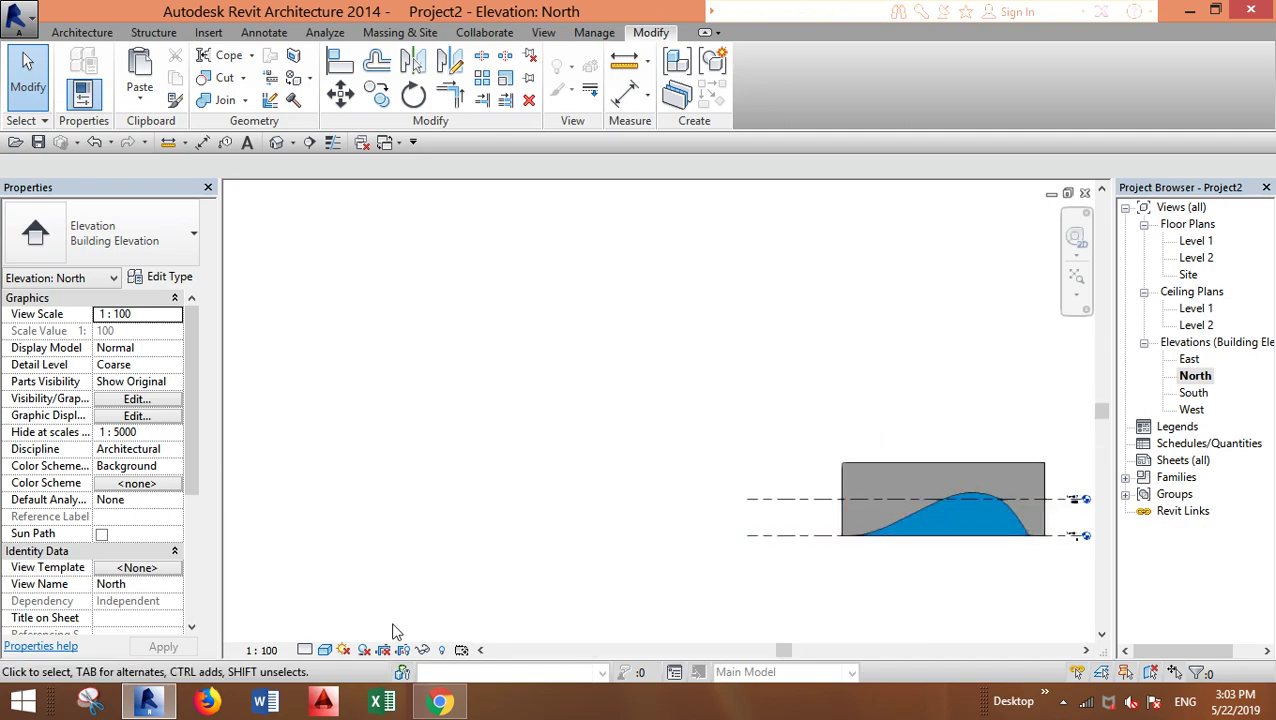
# - Set the North elevation to the Realistic visual style and select the curtain wall
pyautogui.click(330, 651)
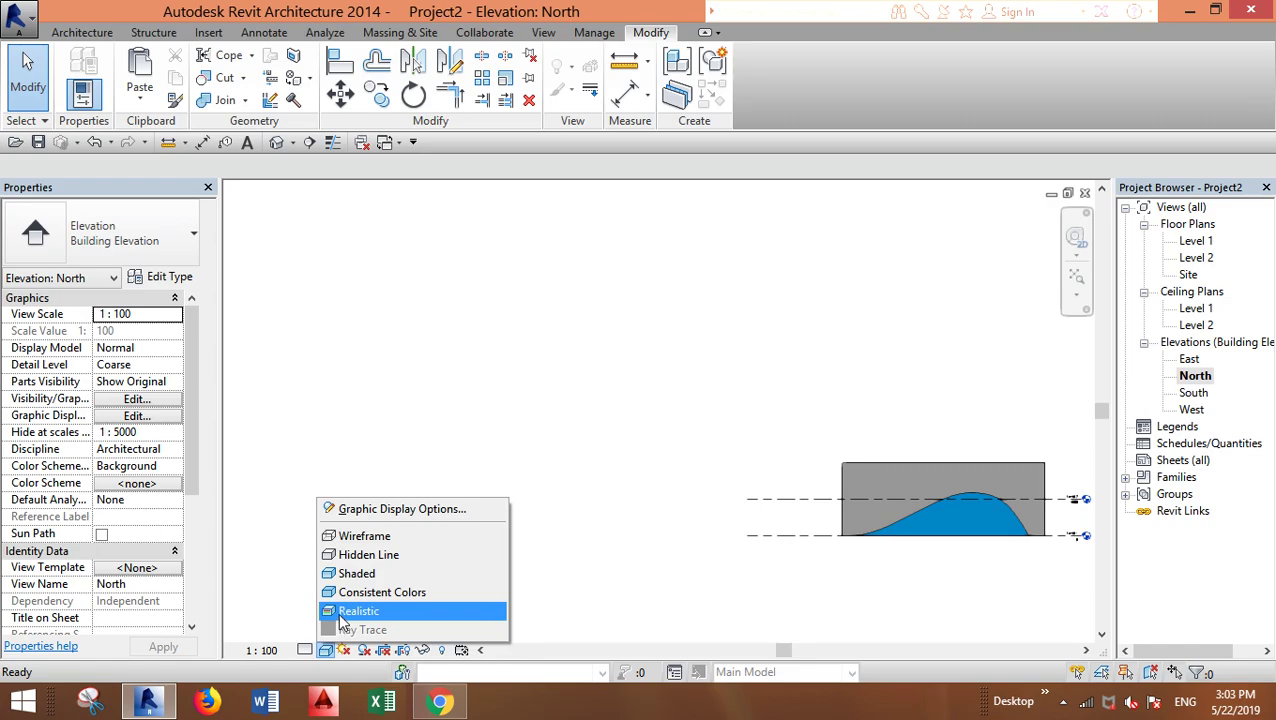
pyautogui.click(350, 611)
pyautogui.scroll(5, 720, 507)
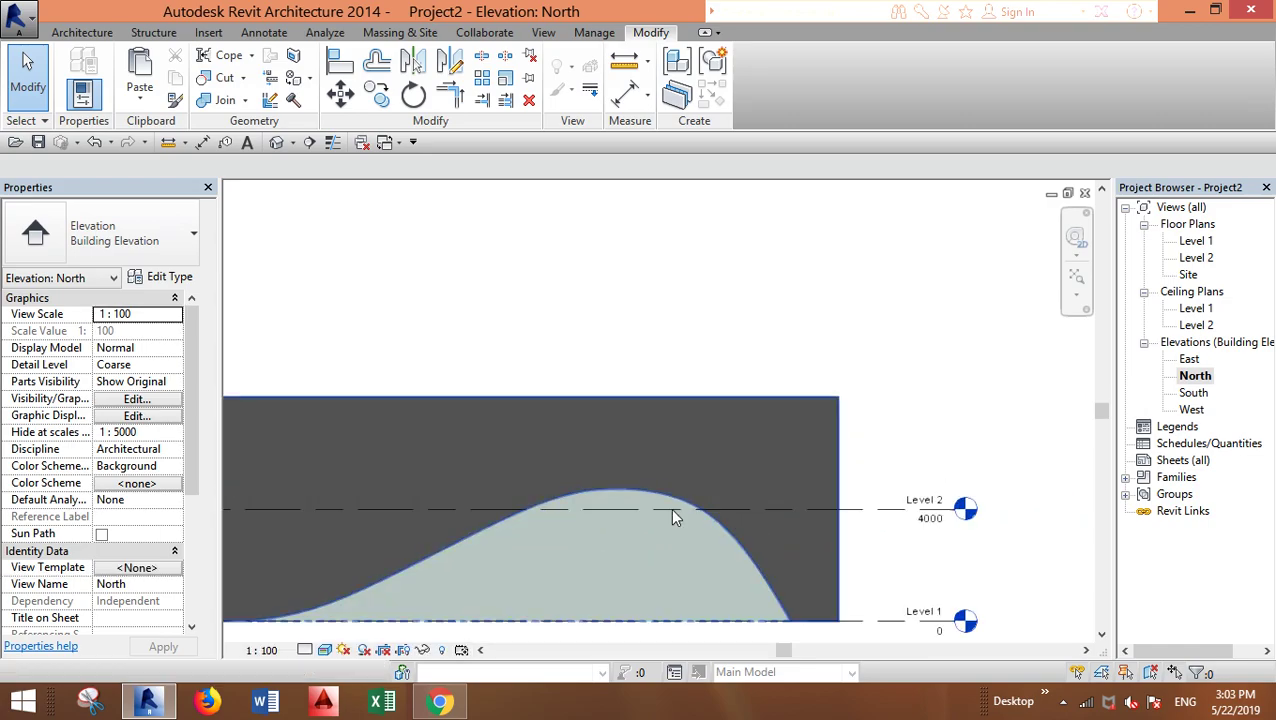
pyautogui.moveTo(672, 515); pyautogui.dragTo(741, 412, button='middle')
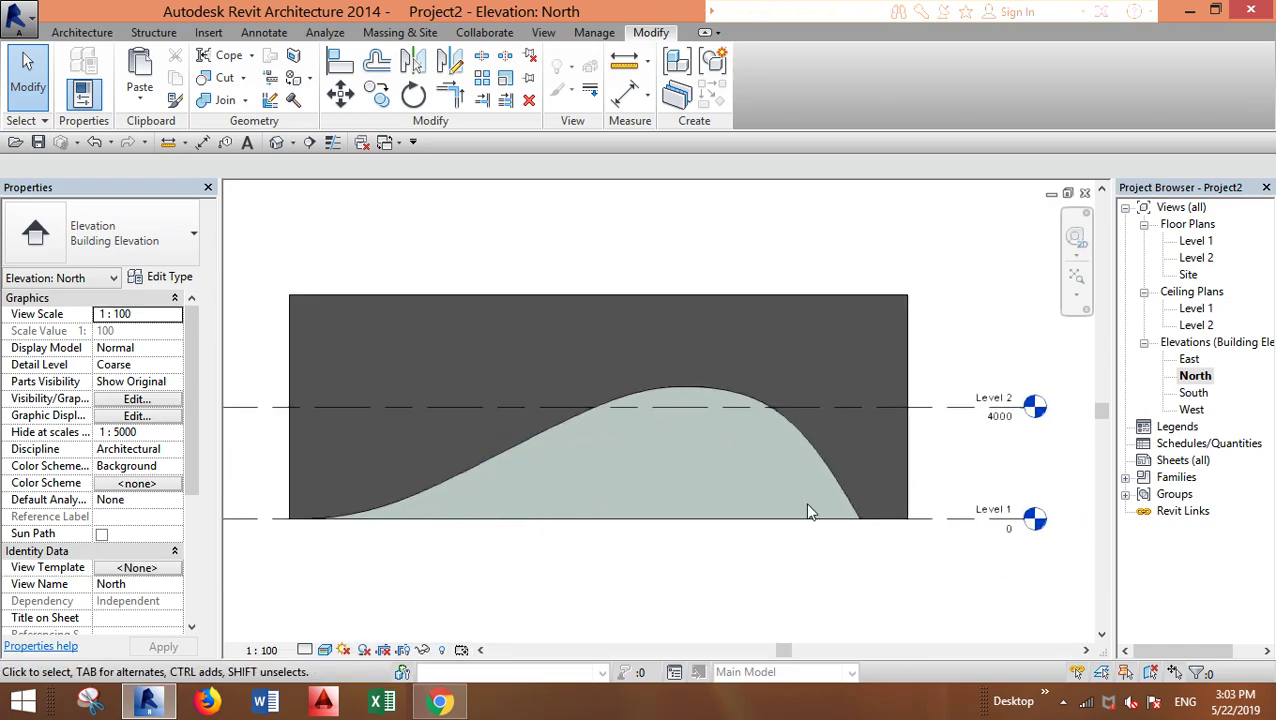
pyautogui.click(636, 514)
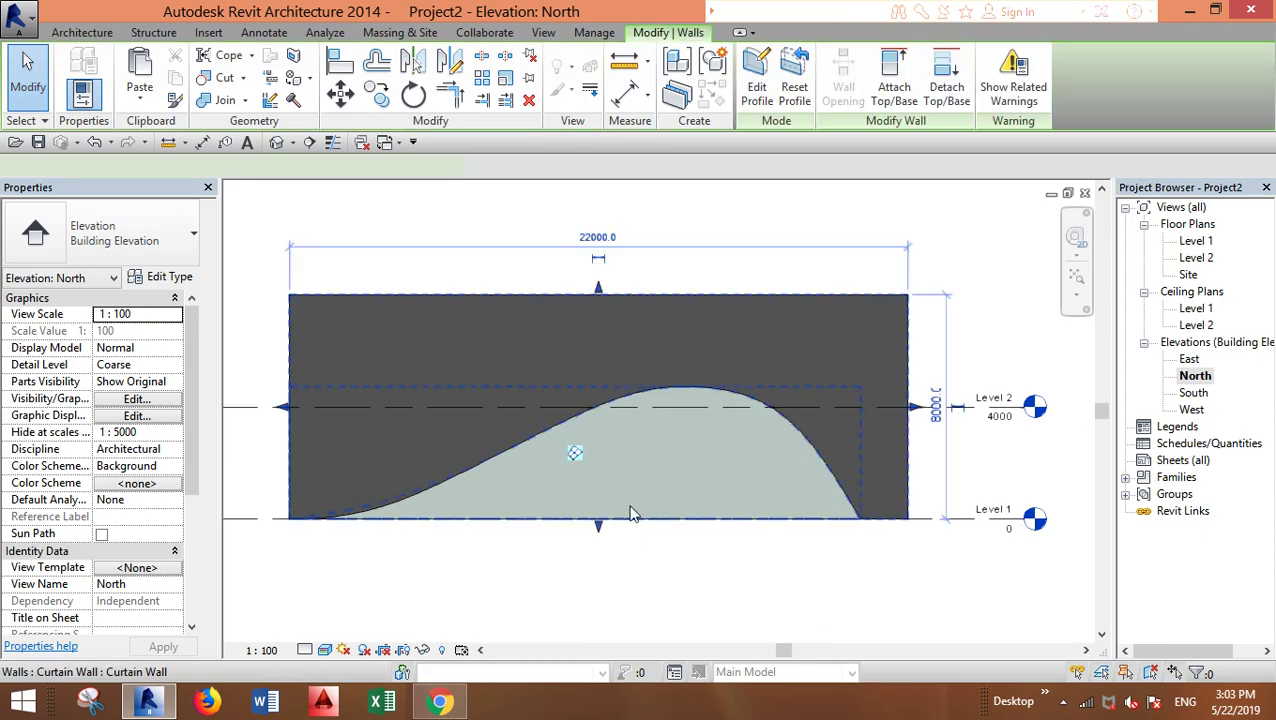
# - Open the curtain wall's type properties and review the vertical interior mullion type
pyautogui.click(176, 280)
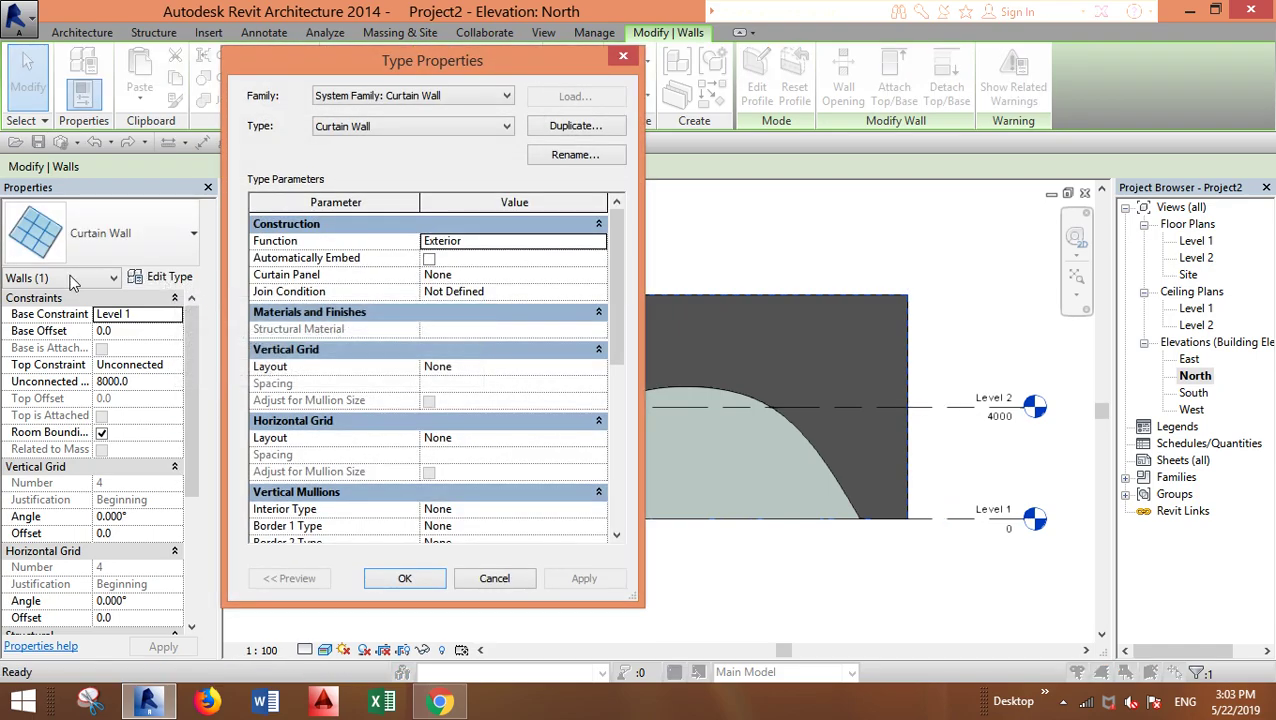
pyautogui.moveTo(615, 330); pyautogui.dragTo(615, 392)
pyautogui.click(450, 388)
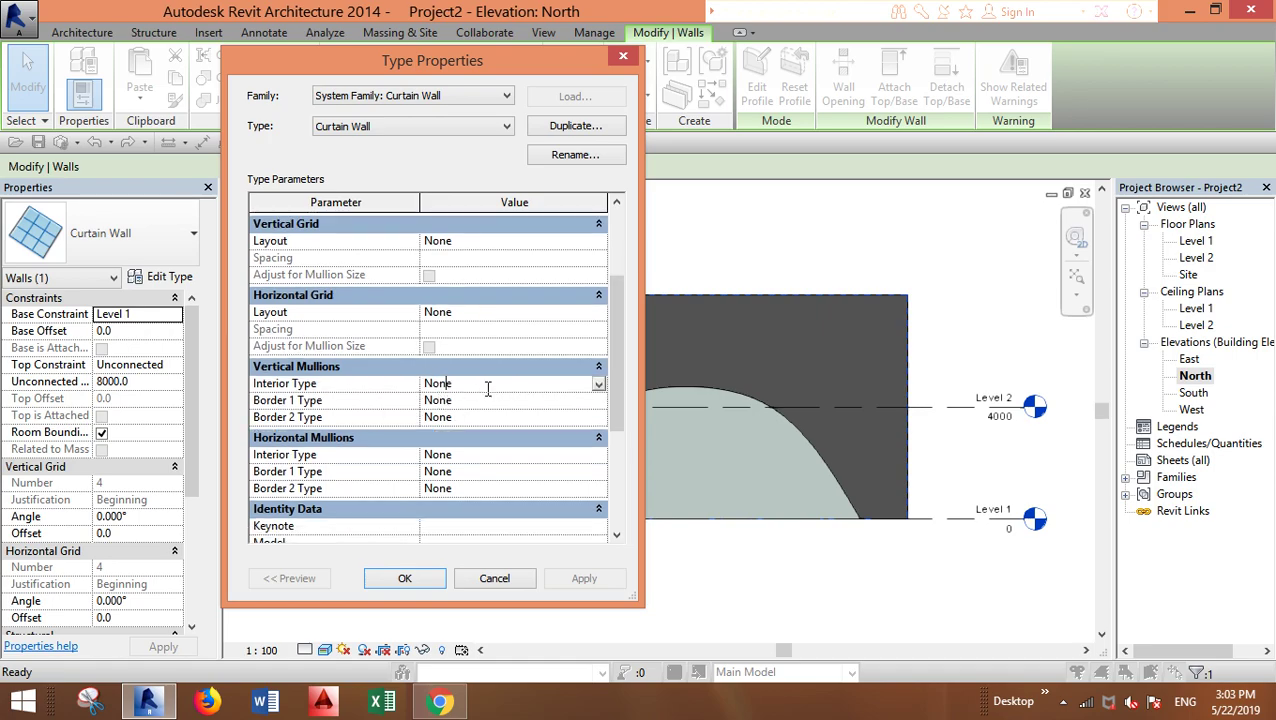
pyautogui.click(599, 385)
pyautogui.click(603, 386)
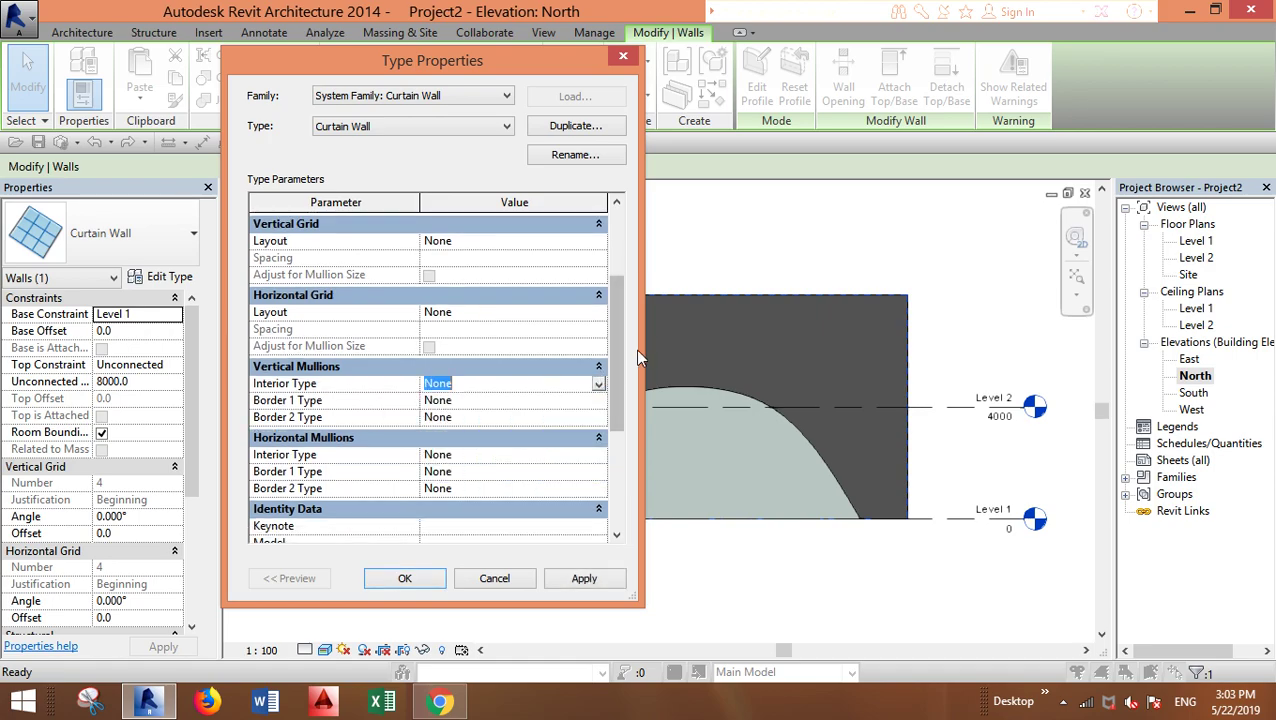
pyautogui.scroll(3, 617, 356)
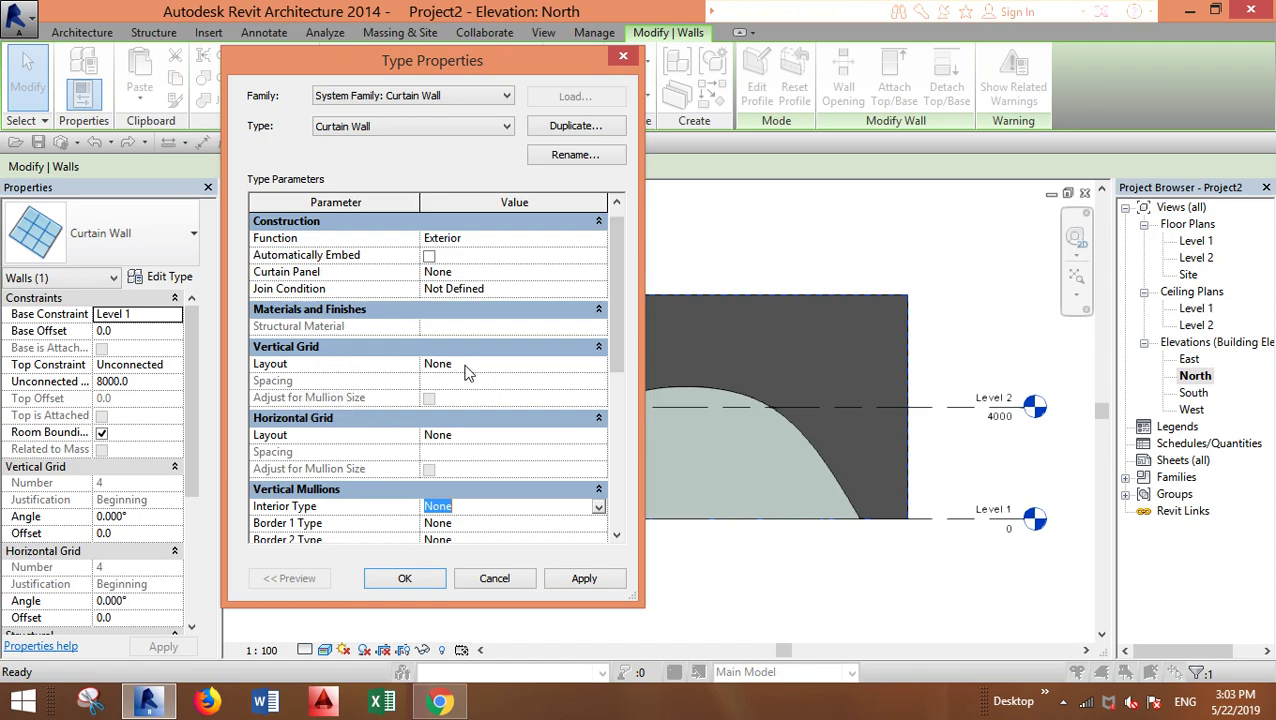
# - Set vertical and horizontal grid layouts to Fixed Distance 1500 and apply
pyautogui.click(599, 366)
pyautogui.click(456, 395)
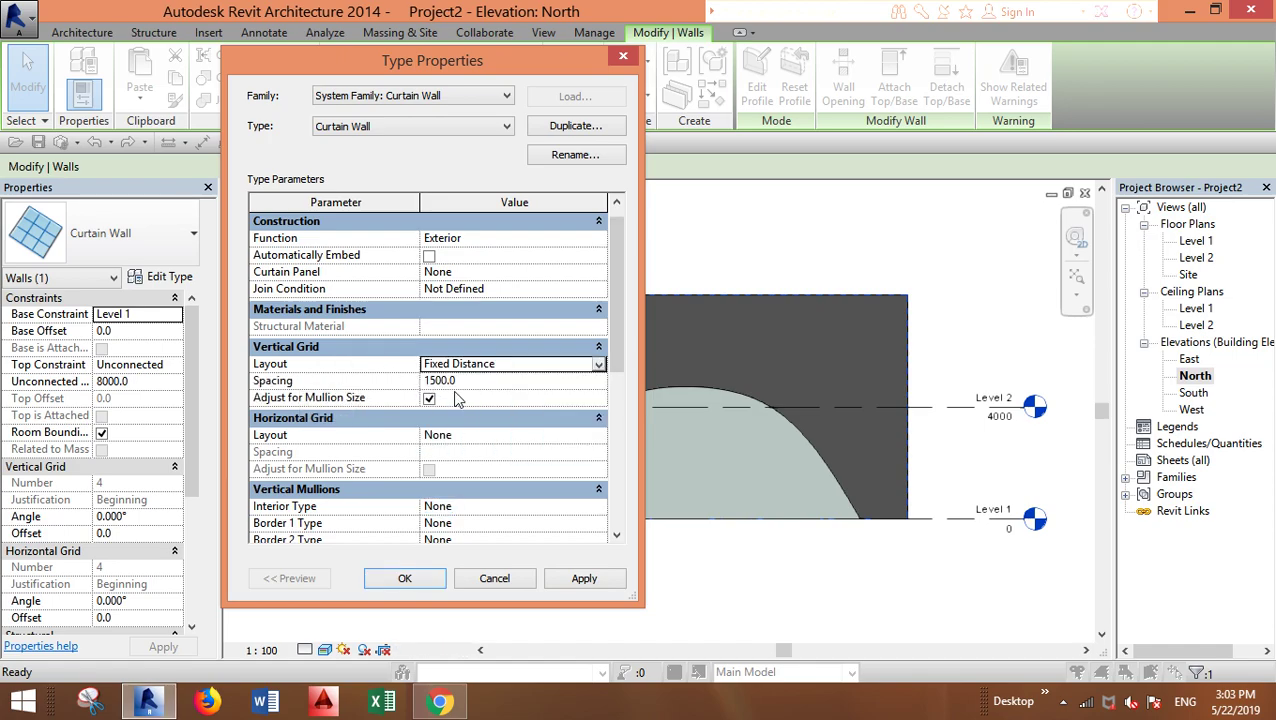
pyautogui.click(598, 436)
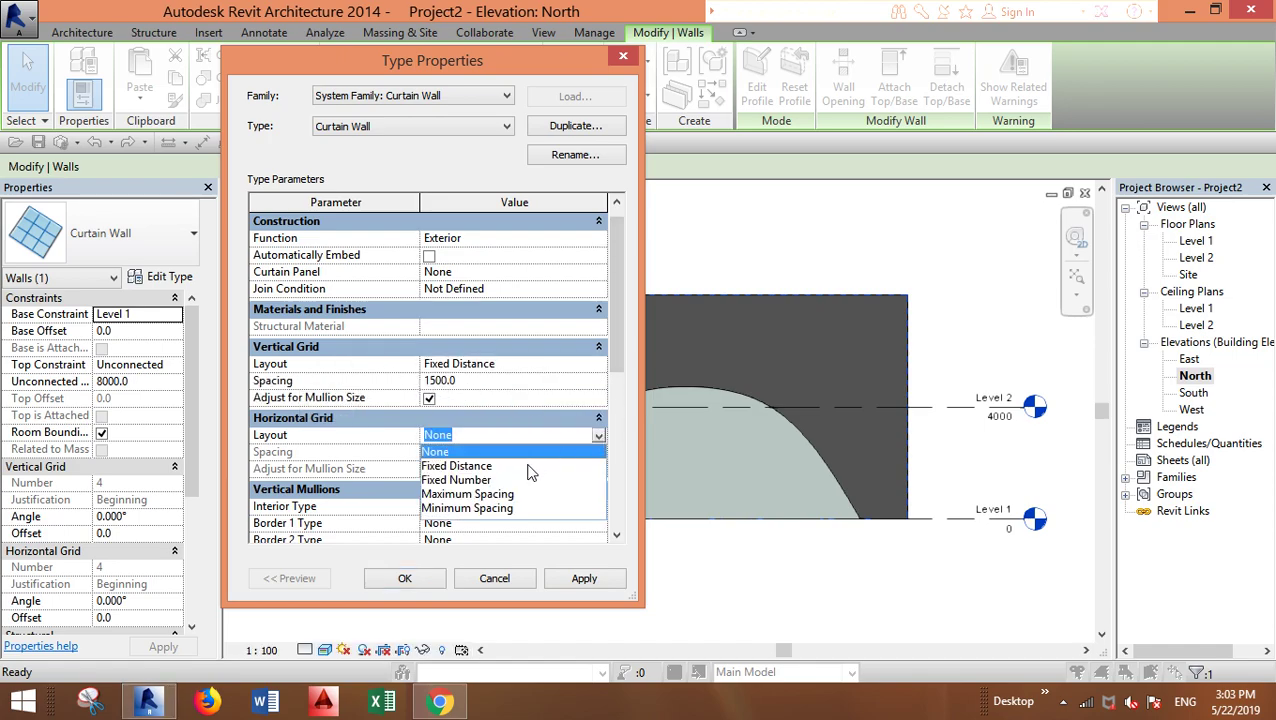
pyautogui.click(458, 466)
pyautogui.click(584, 579)
pyautogui.click(494, 580)
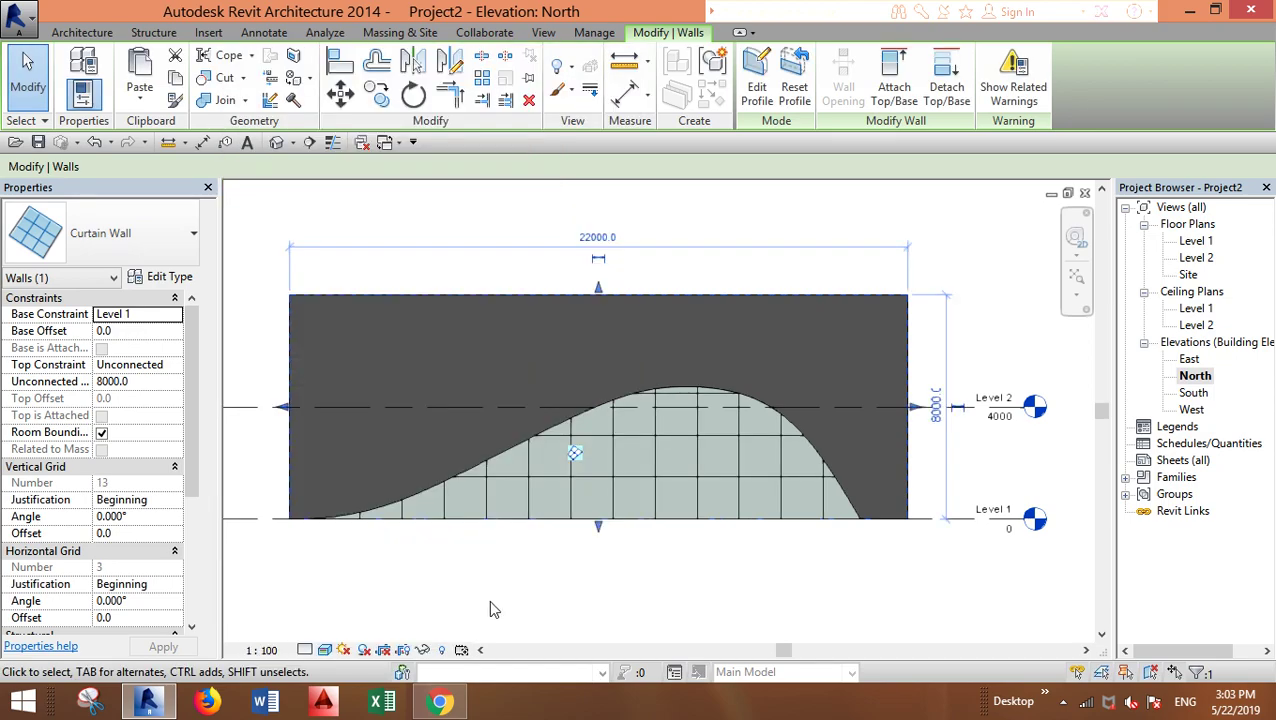
pyautogui.click(490, 606)
pyautogui.scroll(-3, 720, 532)
pyautogui.scroll(3, 697, 529)
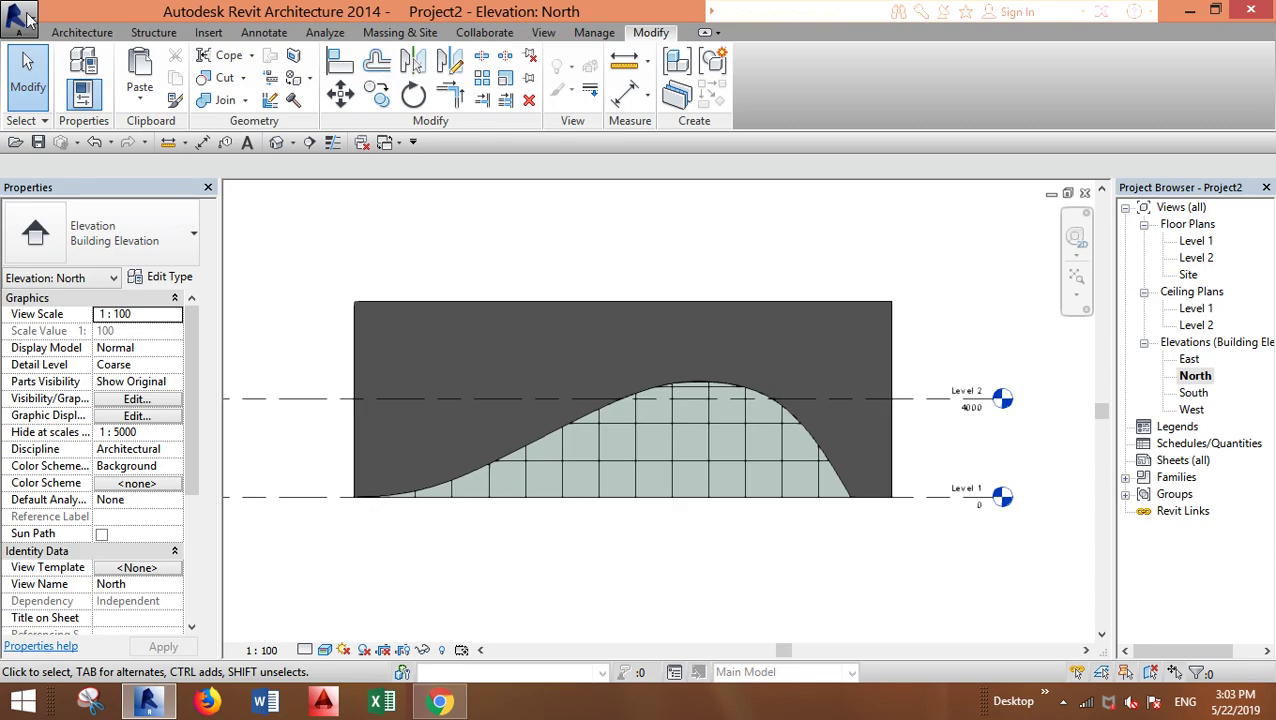
# - Add Rectangular Mullion 50mm x 150mm mullions to all curtain grid lines
pyautogui.click(72, 33)
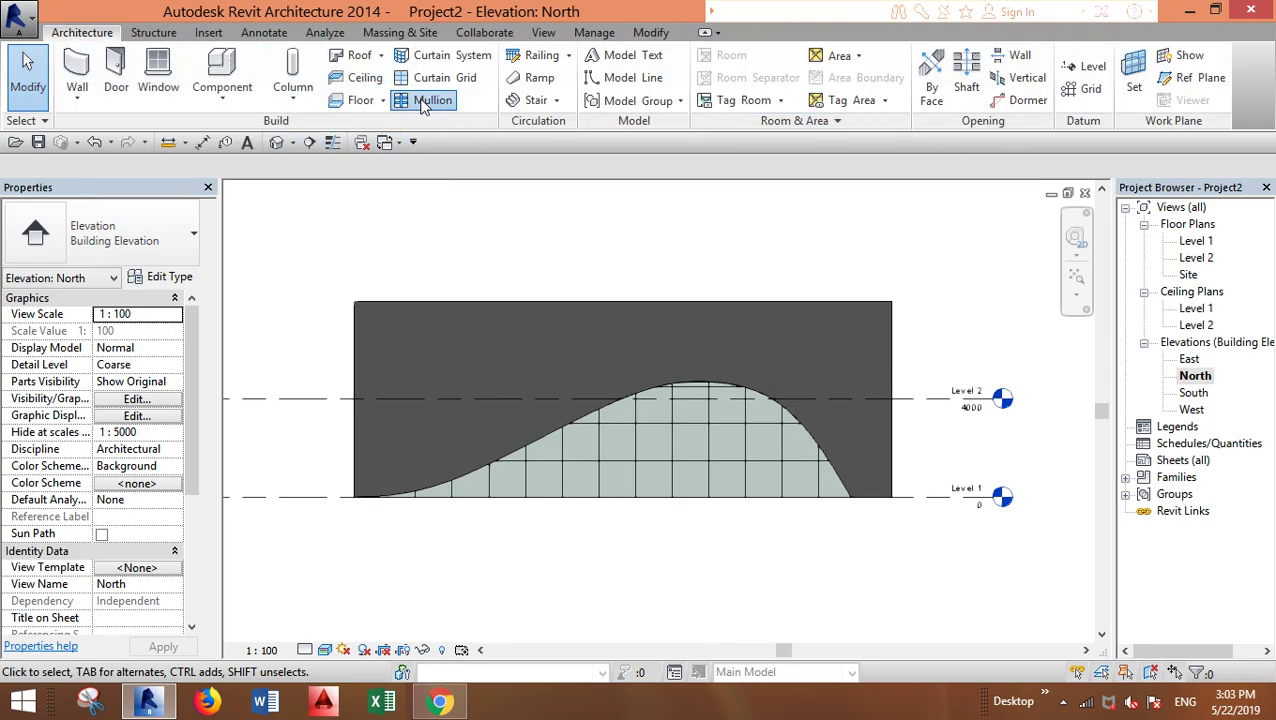
pyautogui.click(422, 106)
pyautogui.click(845, 80)
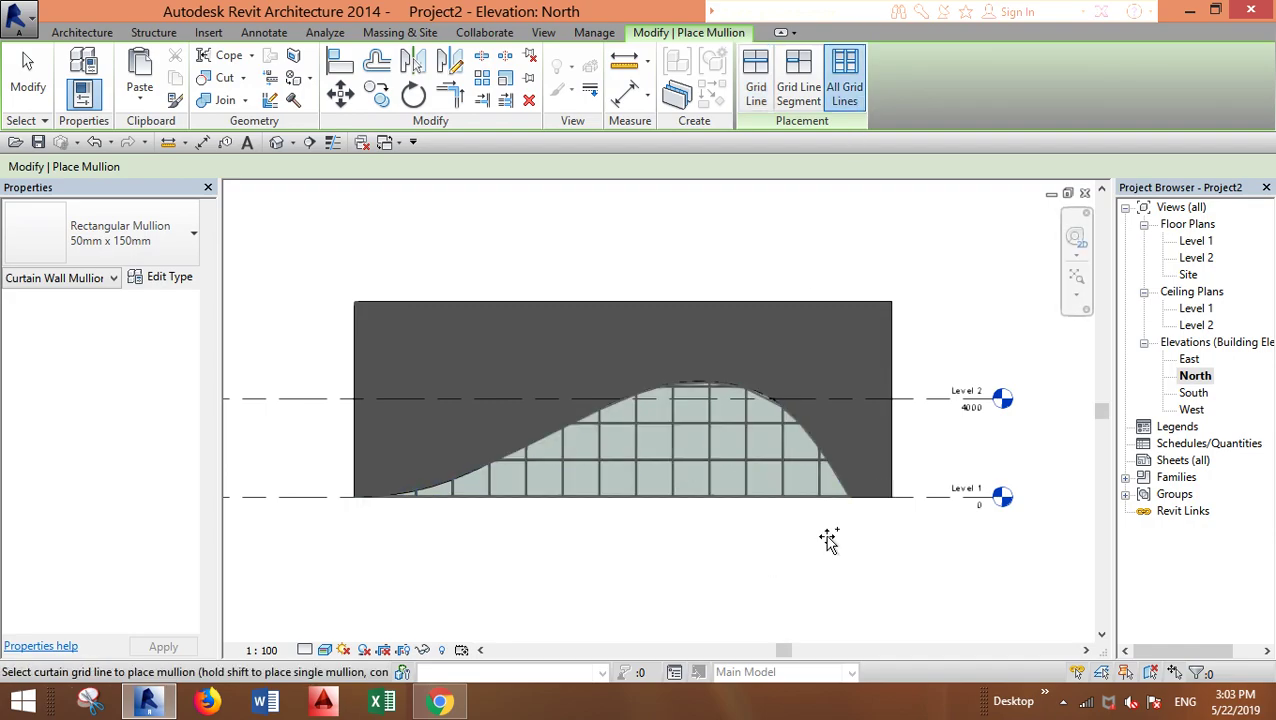
pyautogui.click(783, 495)
pyautogui.press('Escape')
pyautogui.scroll(4, 790, 411)
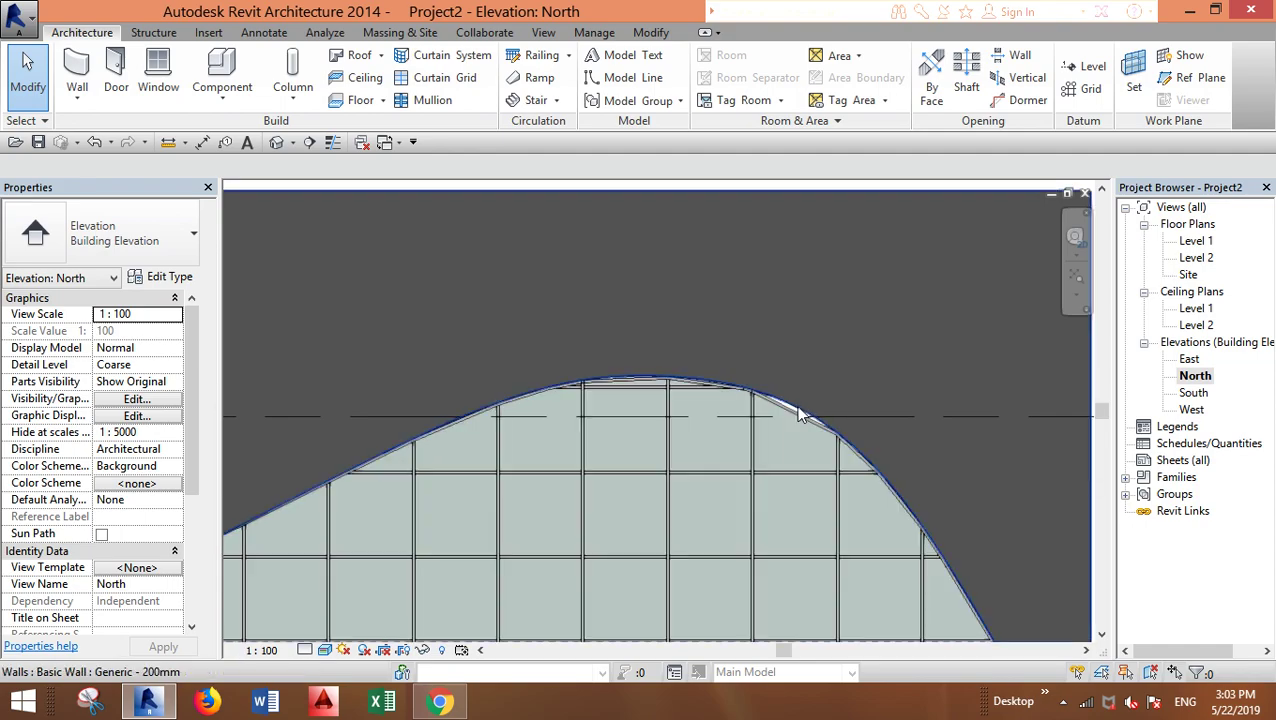
pyautogui.scroll(-2, 800, 420)
pyautogui.scroll(4, 816, 441)
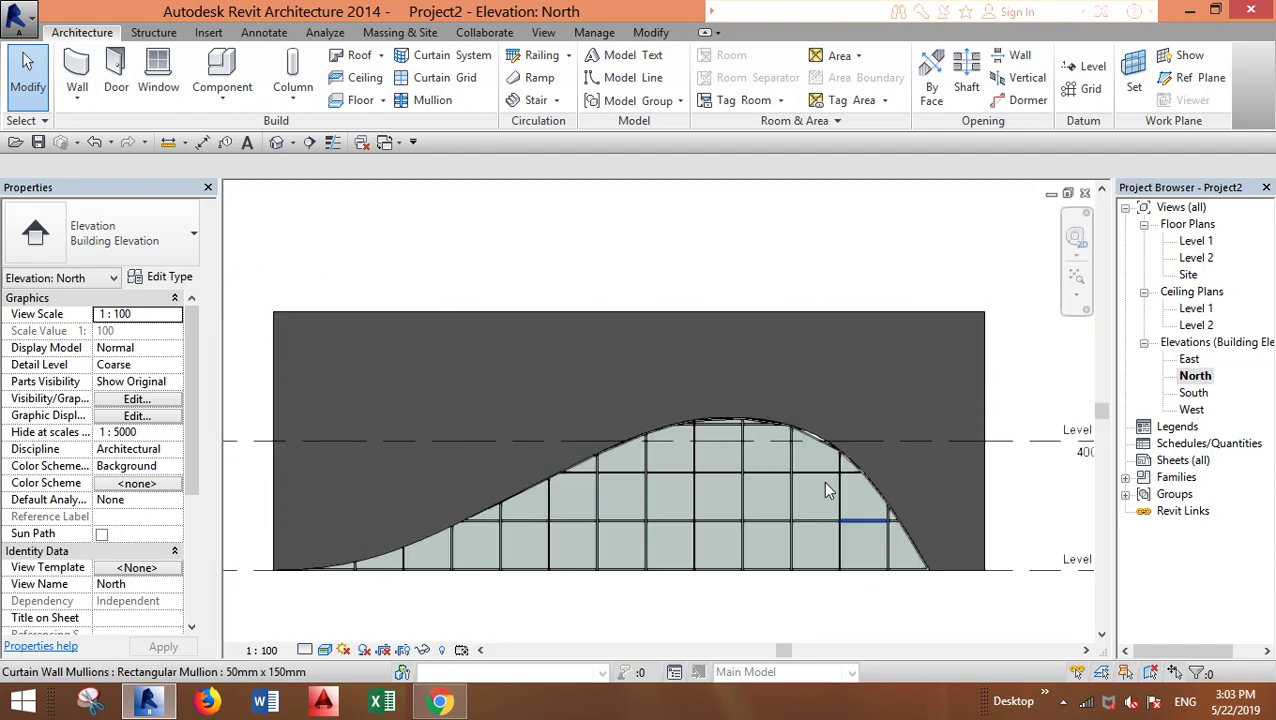
# - Select the mullion along the curved edge to inspect it
pyautogui.click(806, 434)
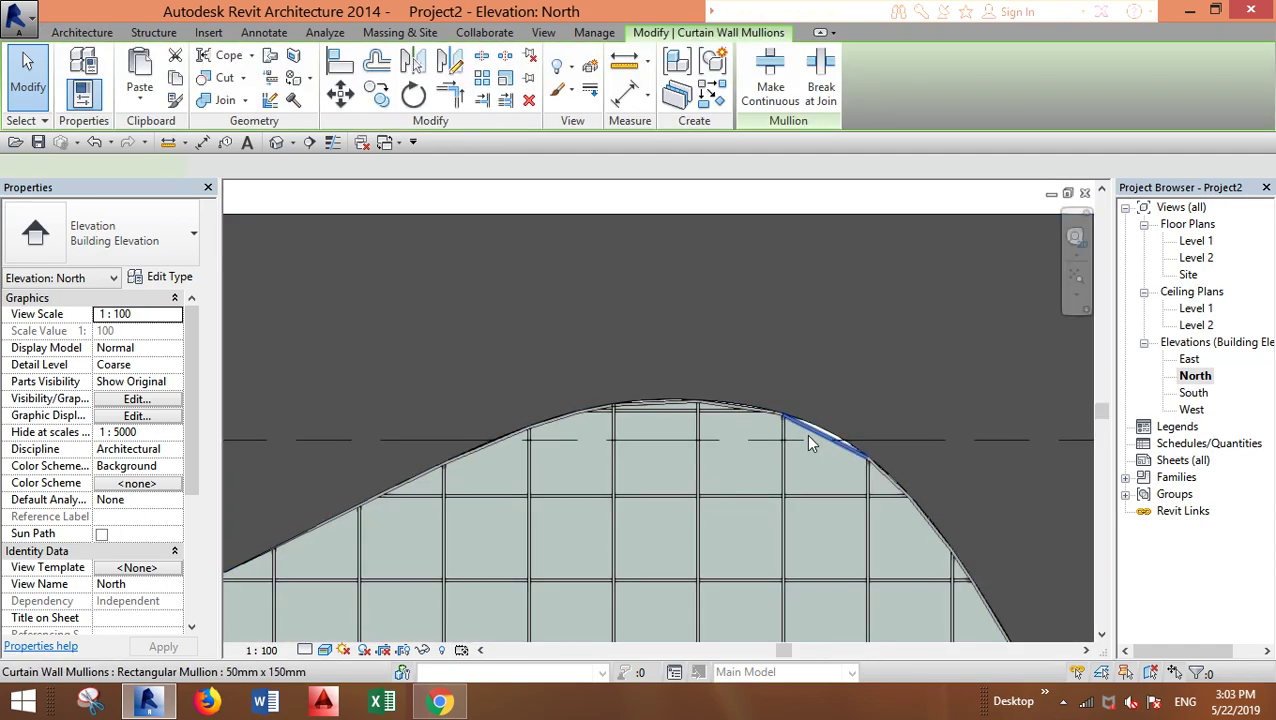
pyautogui.scroll(-5, 838, 420)
pyautogui.scroll(5, 880, 456)
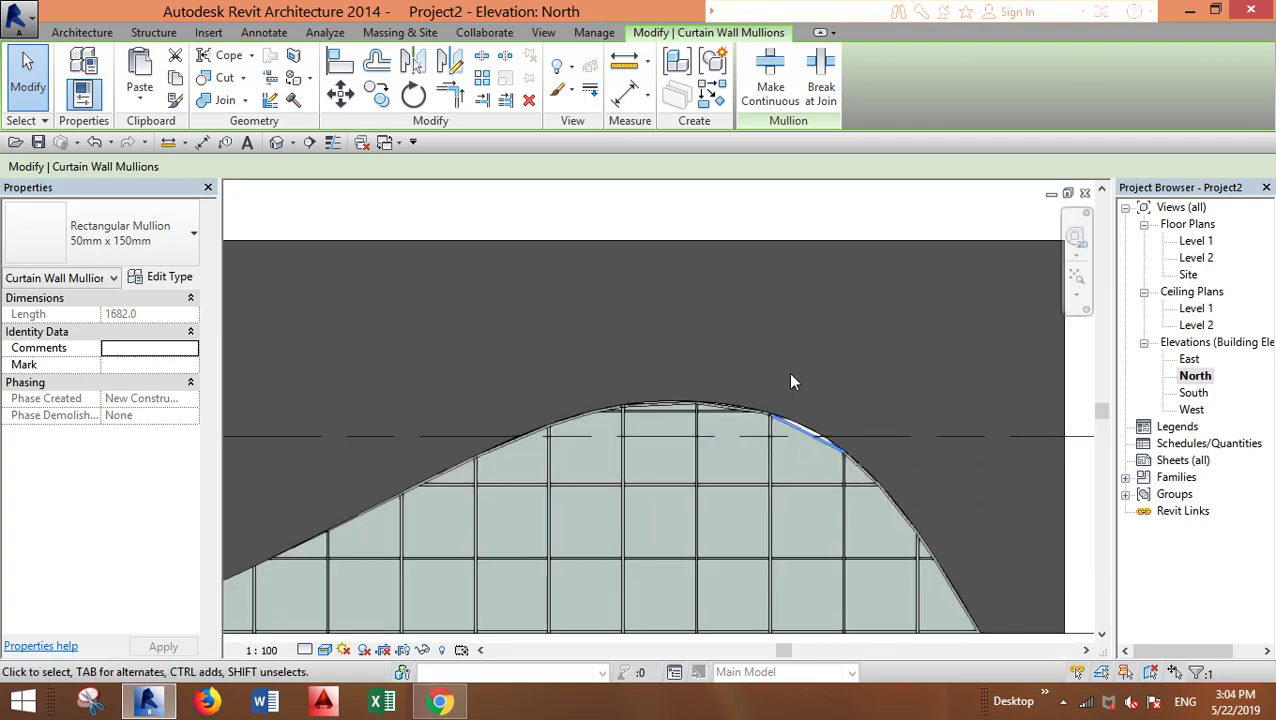
pyautogui.scroll(-3, 790, 376)
pyautogui.scroll(4, 806, 398)
pyautogui.scroll(-5, 808, 400)
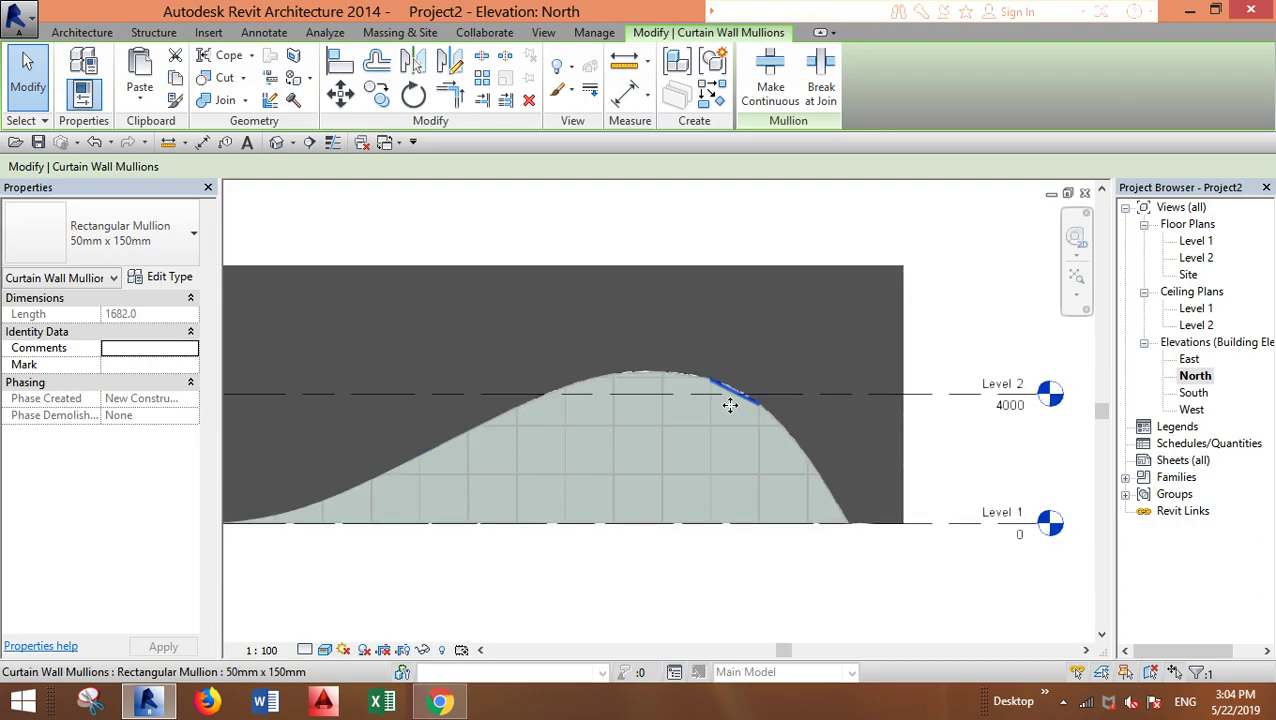
pyautogui.press('Escape')
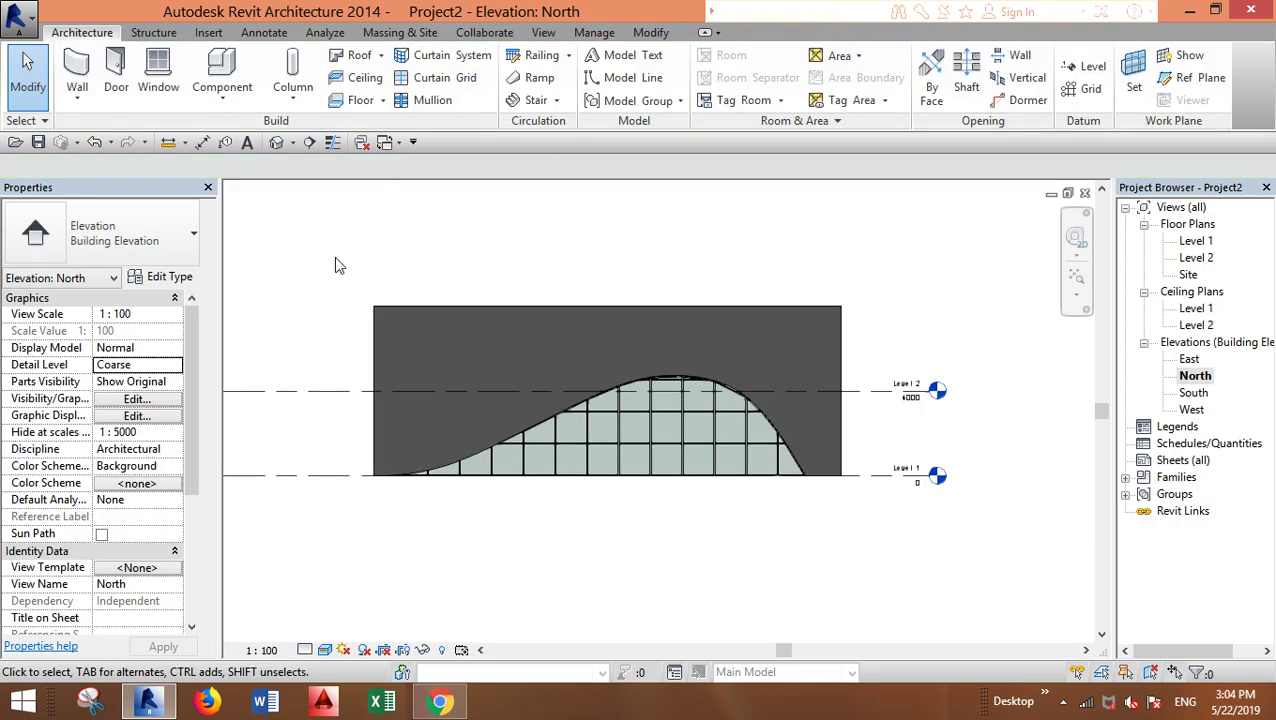